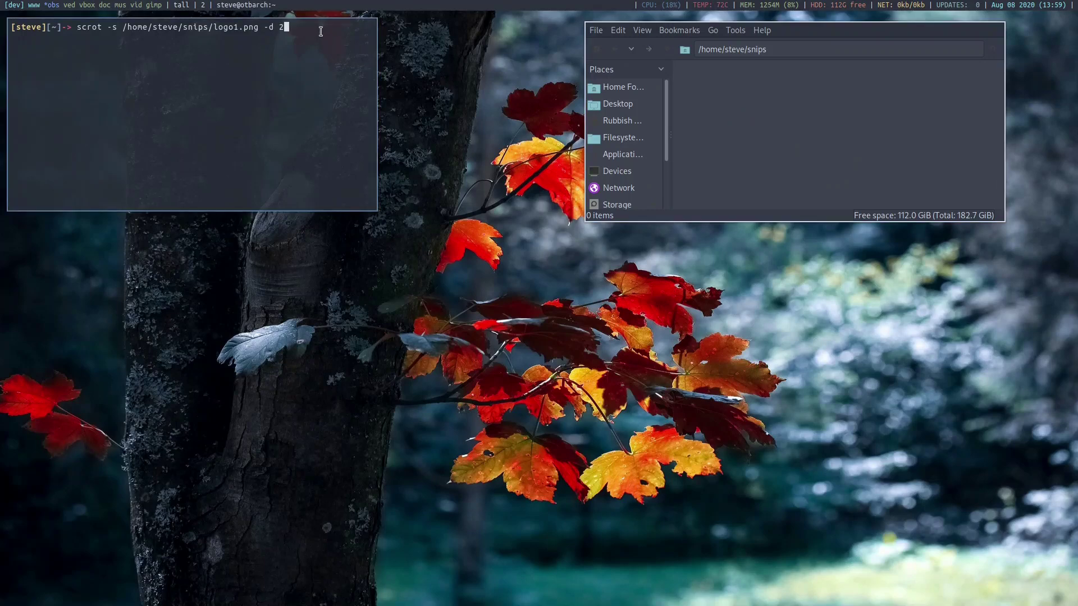
# Run the prepared scrot selection capture to logo1.png with a 2-second delay, and open the image in Eye of MATE Image Viewer
pyautogui.press('Return')
pyautogui.rightClick(699, 77)
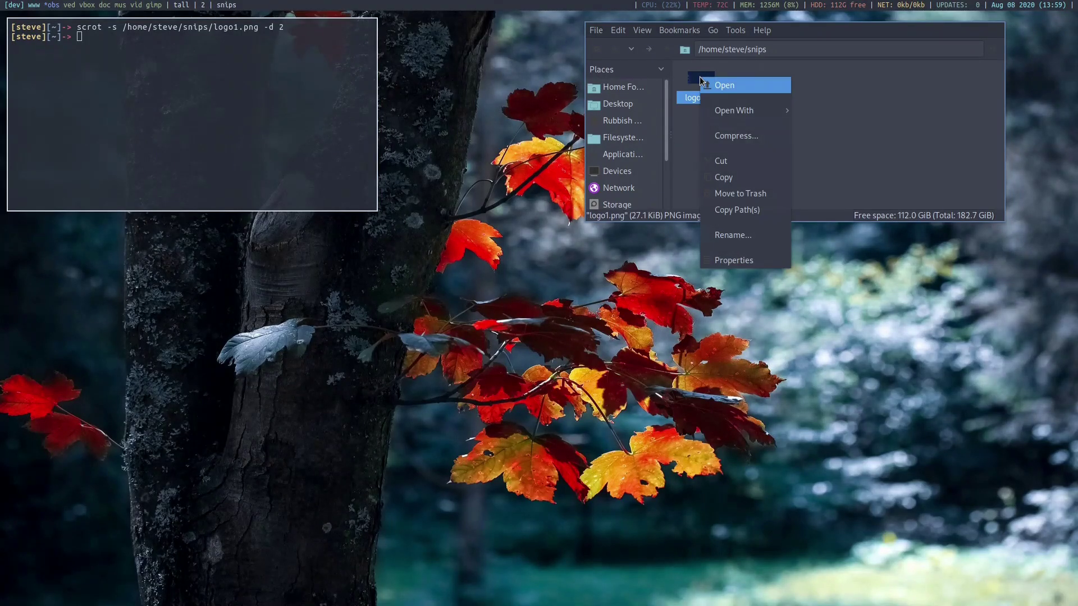
pyautogui.moveTo(736, 110)
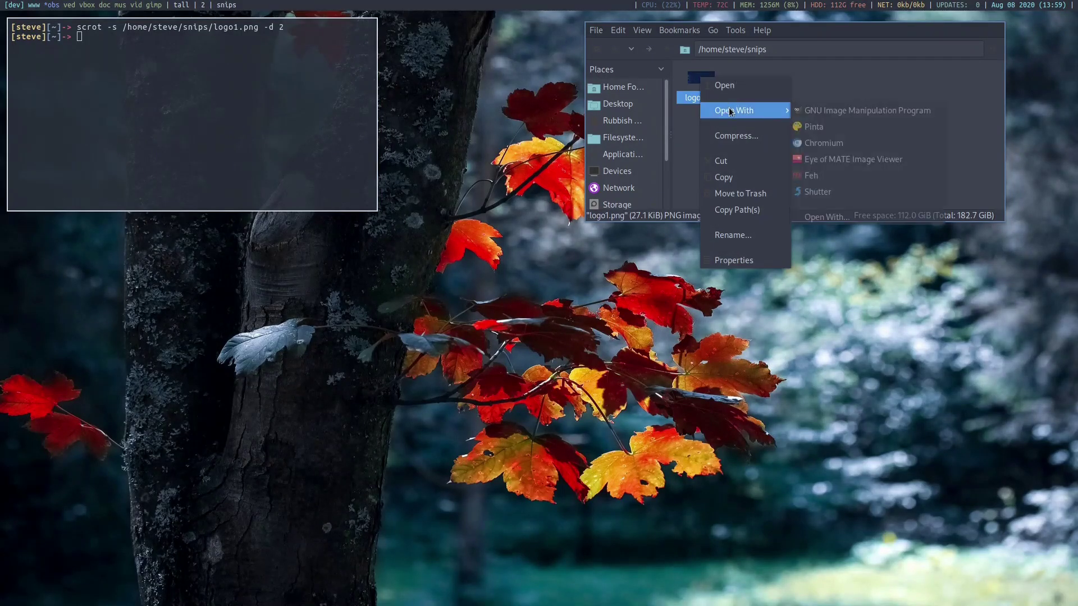
pyautogui.click(841, 160)
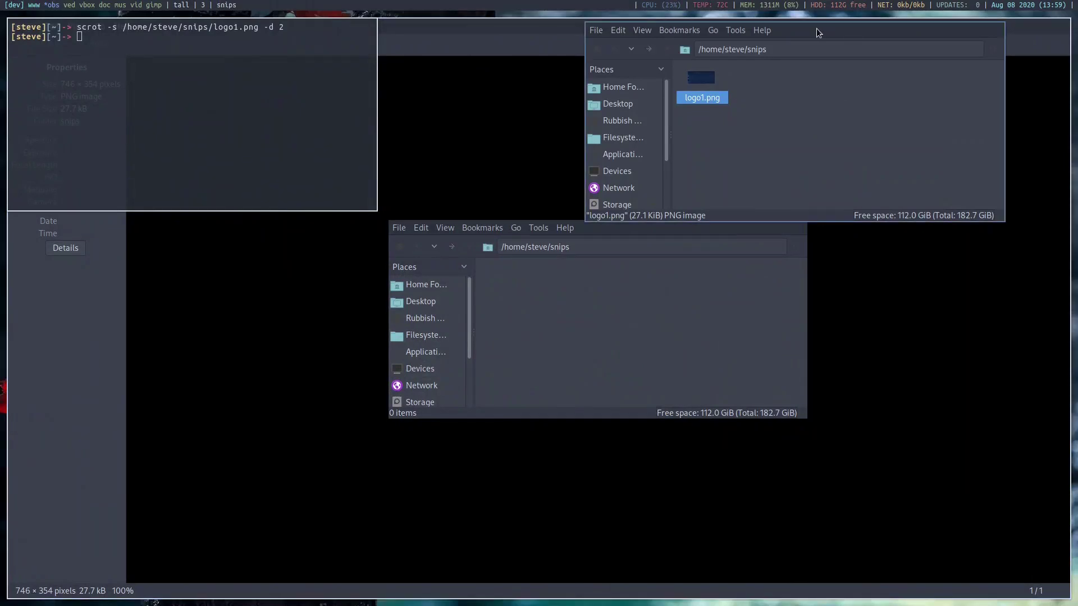
# Close the image viewer and reposition the snips file manager window beside the terminal
pyautogui.moveTo(836, 26); pyautogui.dragTo(208, 89)
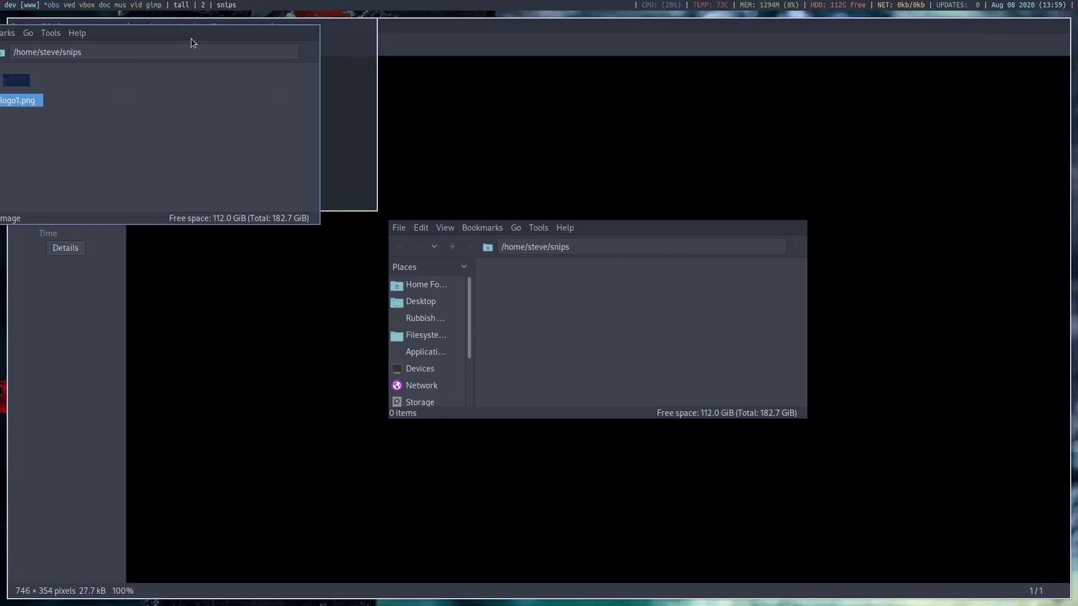
pyautogui.moveTo(193, 37); pyautogui.dragTo(736, 91)
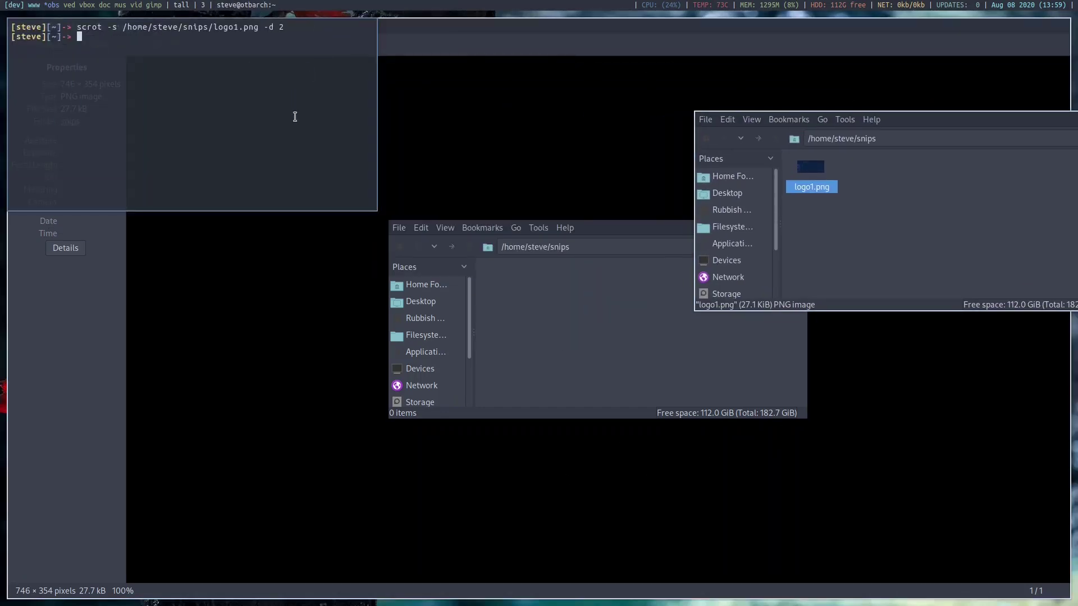
pyautogui.press('super+shift+c')
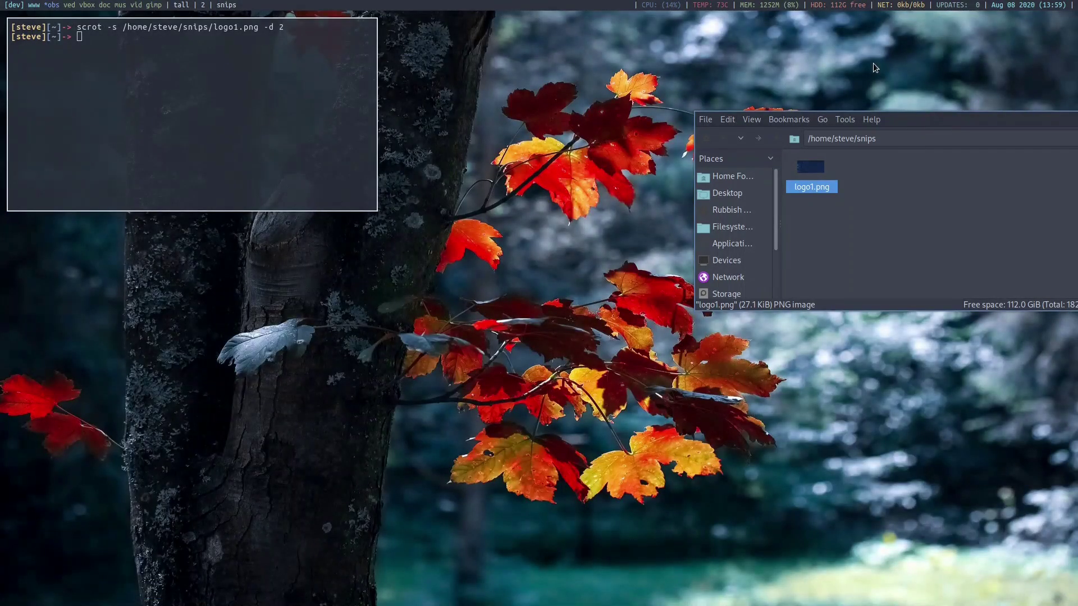
pyautogui.moveTo(914, 117); pyautogui.dragTo(830, 36)
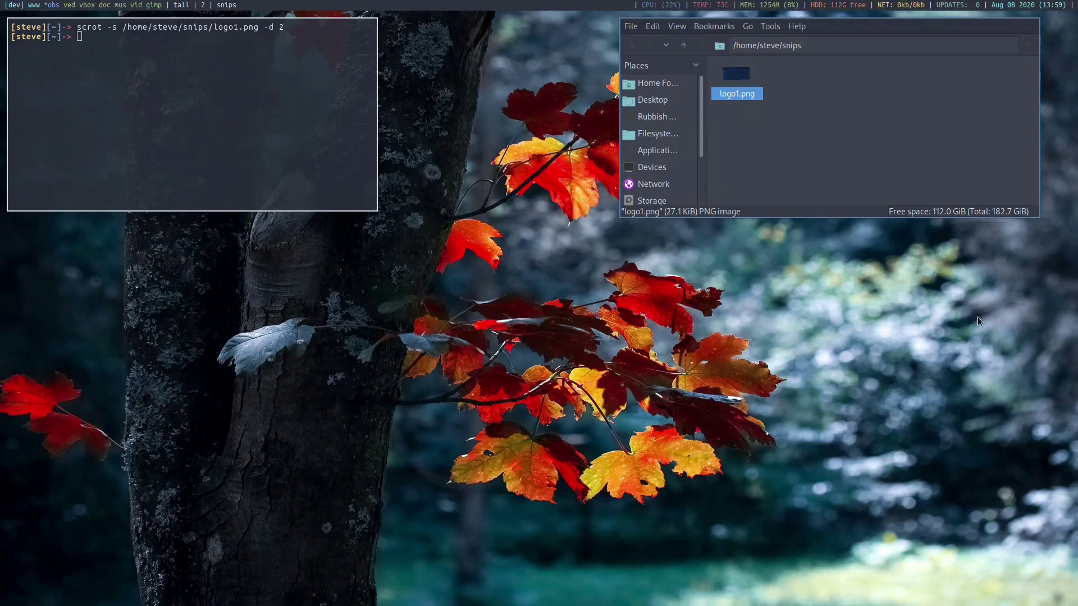
# Recall the previous scrot command in the terminal and change its output file name to logo2.png
pyautogui.press('Up')
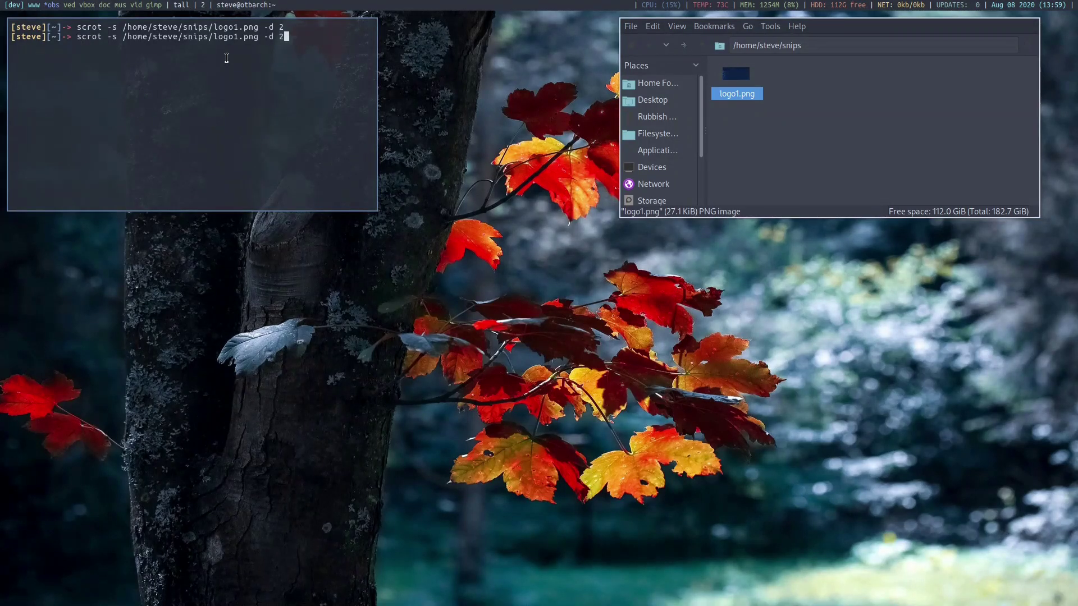
pyautogui.press('Left')
pyautogui.press('Left')
pyautogui.press('Left')
pyautogui.press('Left')
pyautogui.press('Left')
pyautogui.press('Left')
pyautogui.press('Left')
pyautogui.press('Left')
pyautogui.press('Left')
pyautogui.press('Left')
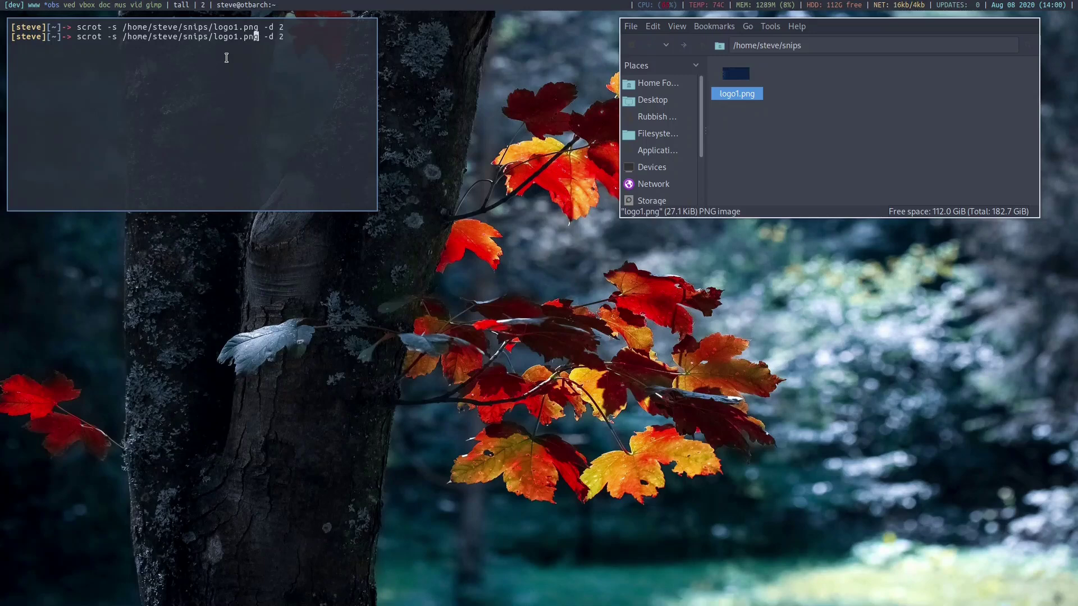
pyautogui.press('Delete')
pyautogui.write('2')
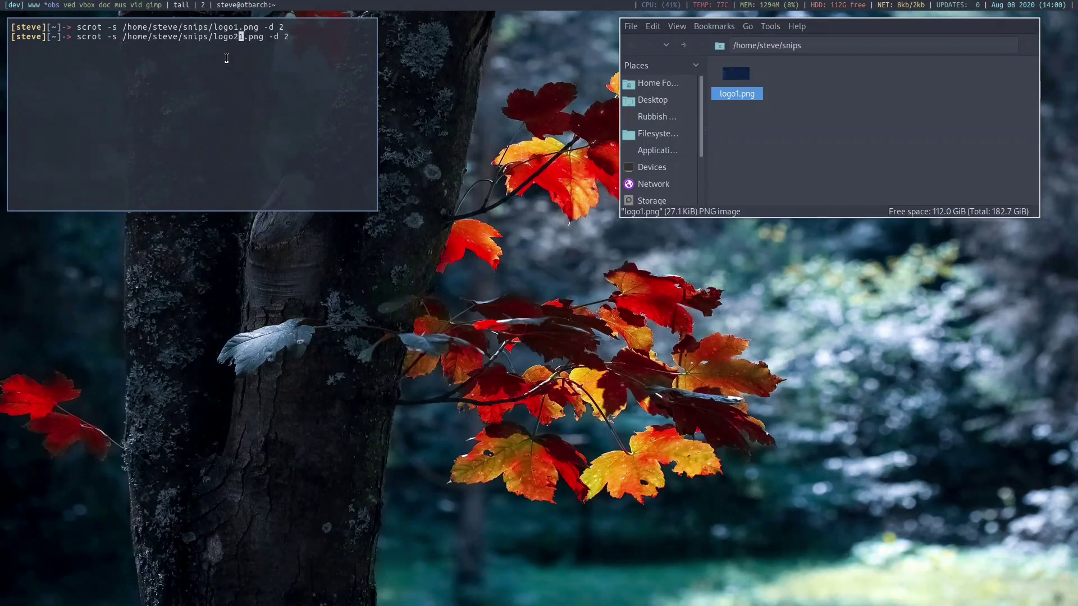
# Run the edited scrot command with its 2-second delay and select a region about 730 × 536 pixels around the red leaves
pyautogui.press('Right')
pyautogui.press('Right')
pyautogui.press('Right')
pyautogui.press('Right')
pyautogui.press('Right')
pyautogui.press('Right')
pyautogui.press('Right')
pyautogui.press('Right')
pyautogui.press('Right')
pyautogui.press('Return')
pyautogui.moveTo(375, 227); pyautogui.dragTo(770, 516)
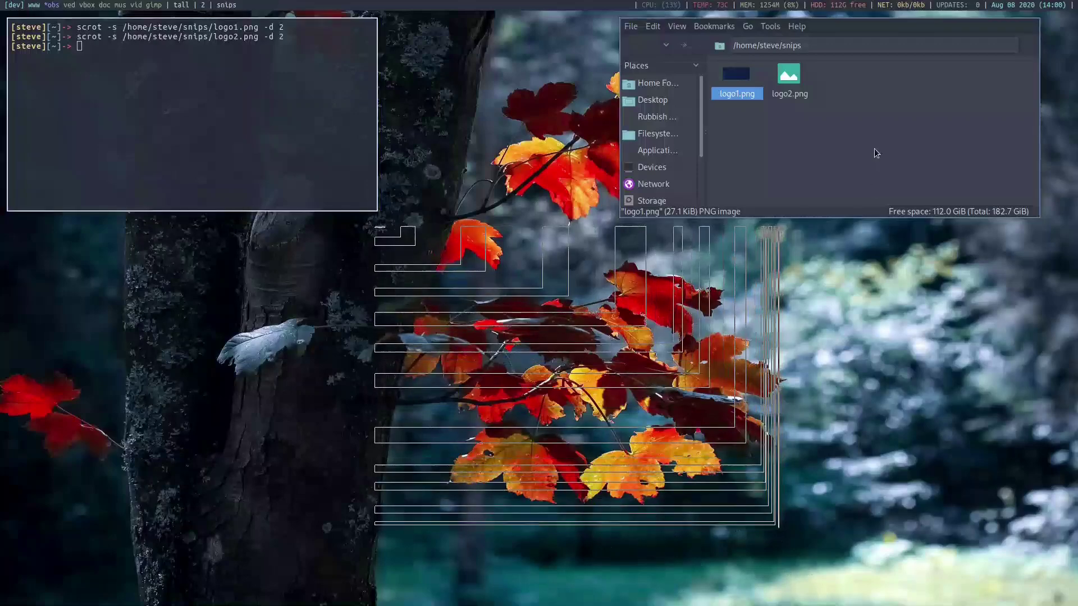
# Open logo2.png from the snips folder in Eye of MATE Image Viewer
pyautogui.rightClick(791, 76)
pyautogui.moveTo(835, 115)
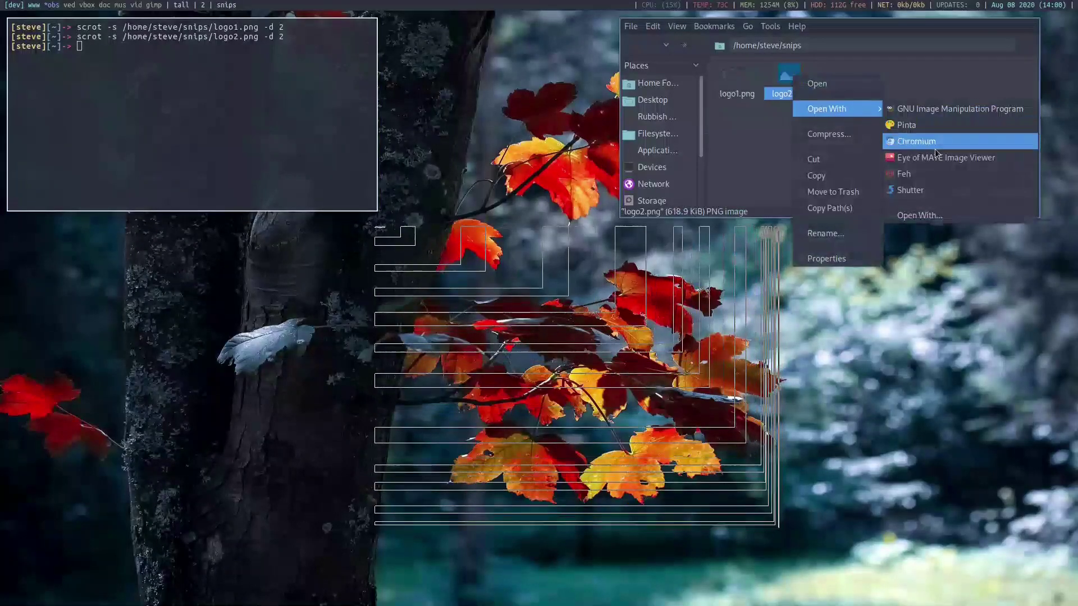
pyautogui.click(912, 160)
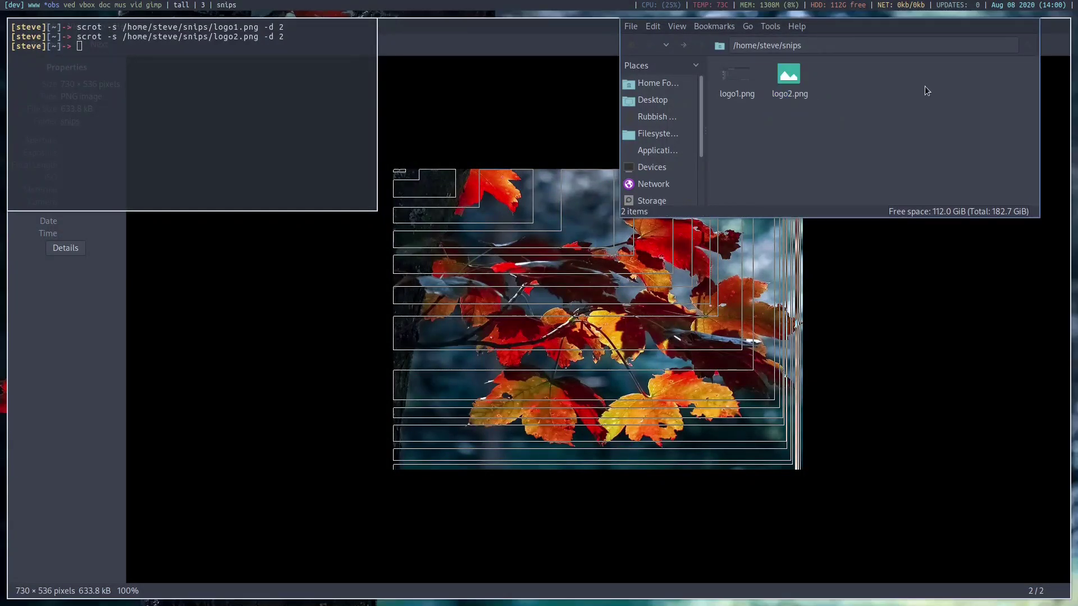
# Close the terminal, the file manager and the image viewer showing logo2.png
pyautogui.press('super+shift+c')
pyautogui.press('super+shift+c')
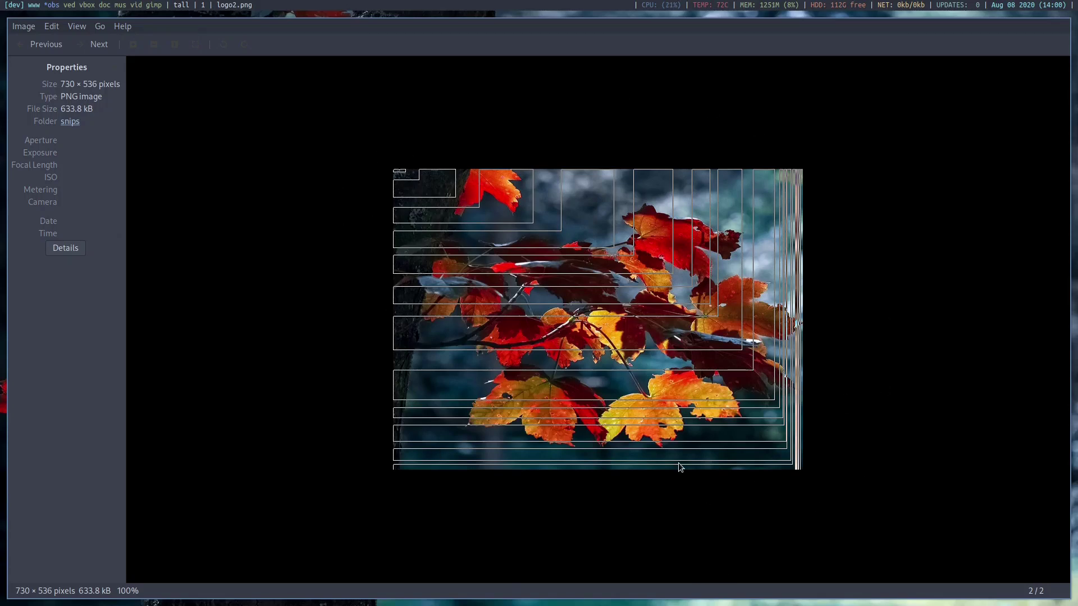
pyautogui.press('super+shift+c')
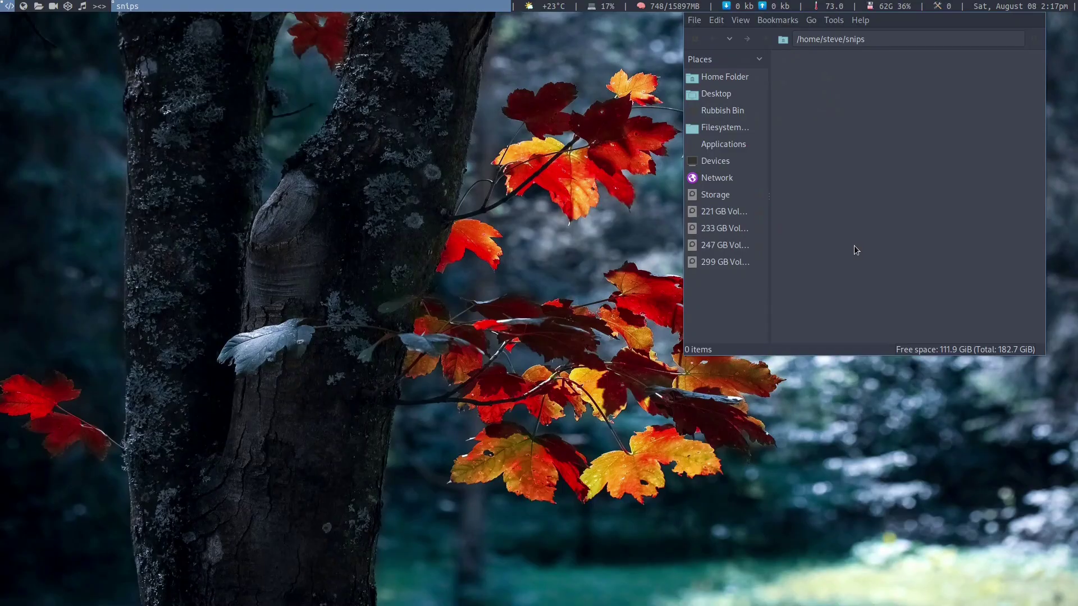
# Search the application launcher for "xfce" and start the Screenshot tool
pyautogui.click(539, 293)
pyautogui.press('super+d')
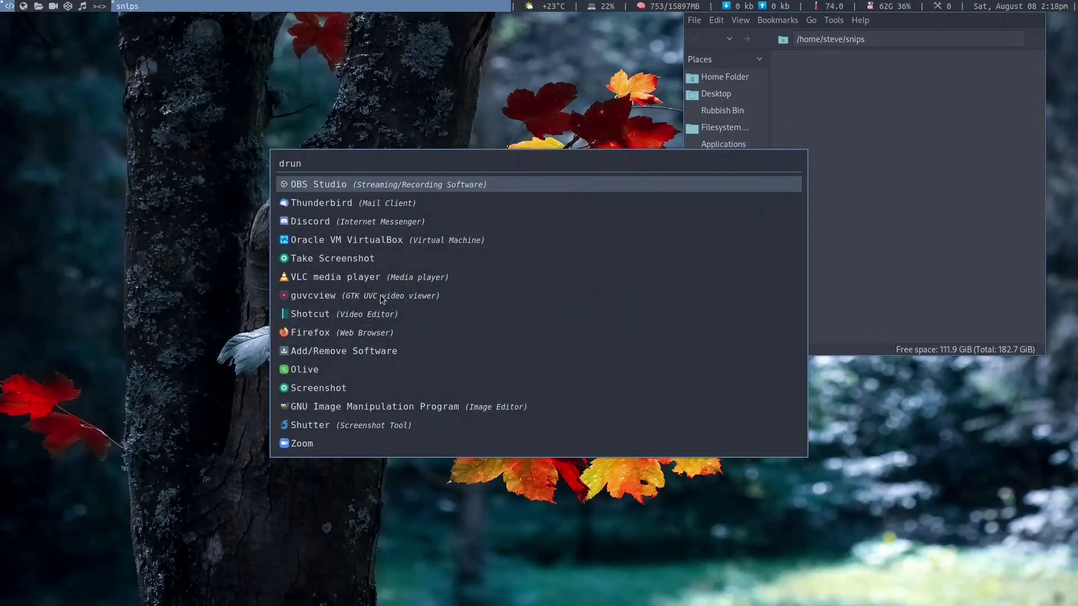
pyautogui.write('xfce')
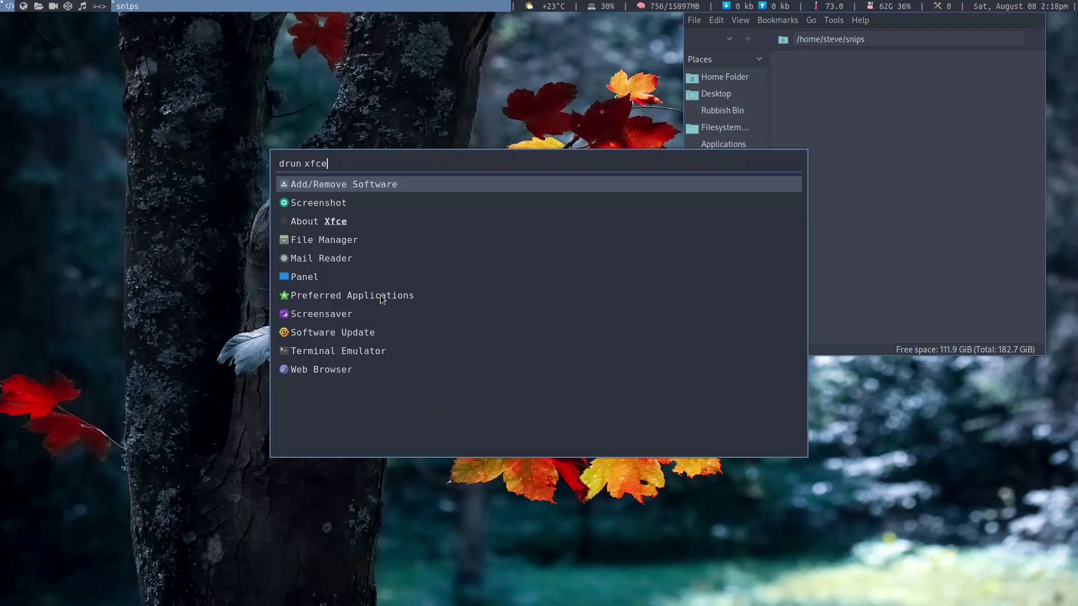
pyautogui.press('Down')
pyautogui.press('Return')
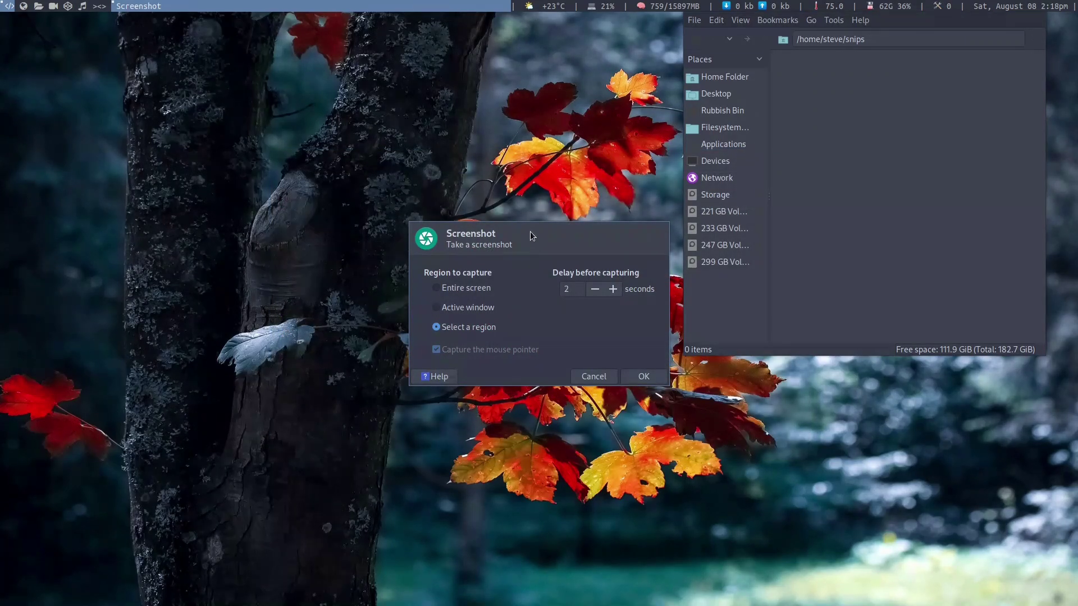
# Move the Screenshot dialog aside and capture a selected region about 562 × 538 pixels around the leaves
pyautogui.moveTo(527, 231); pyautogui.dragTo(119, 54)
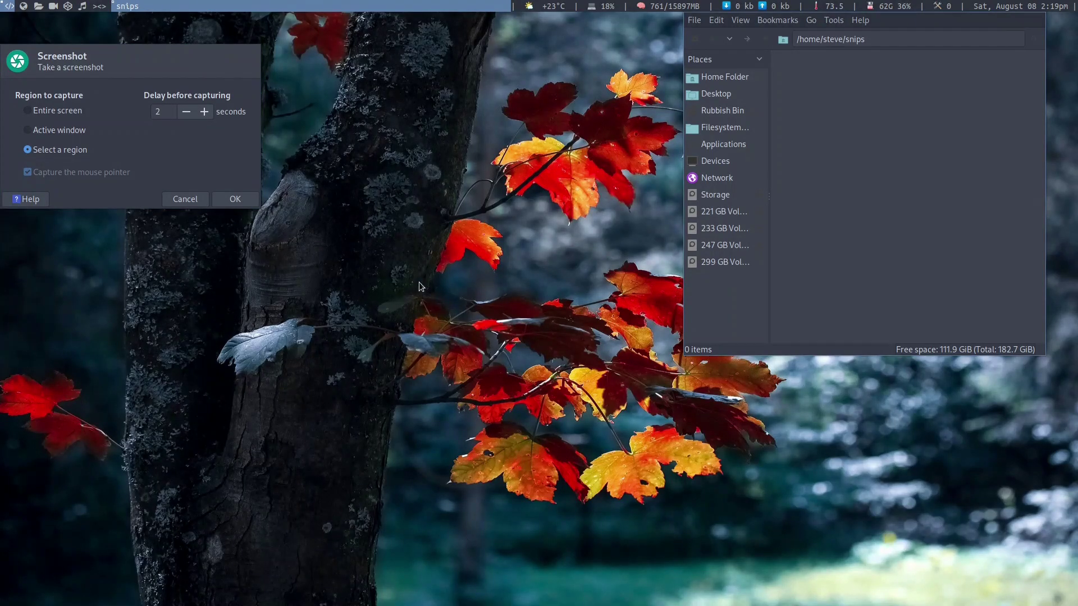
pyautogui.click(238, 201)
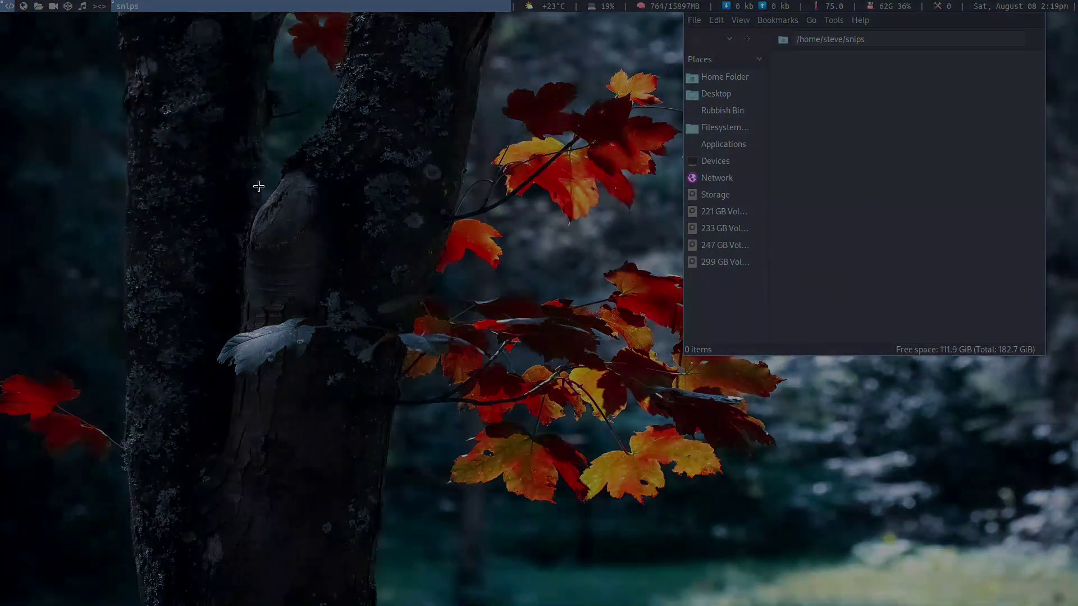
pyautogui.moveTo(365, 242); pyautogui.dragTo(711, 549)
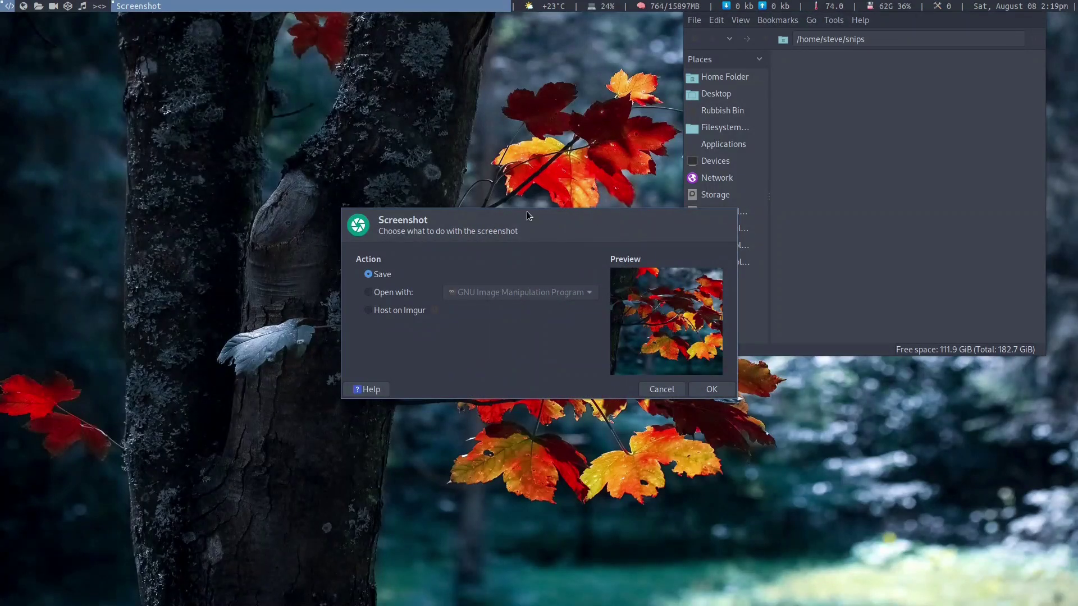
# Move the result dialog aside and try its Open with application list and the Host on Imgur action
pyautogui.moveTo(506, 218); pyautogui.dragTo(320, 97)
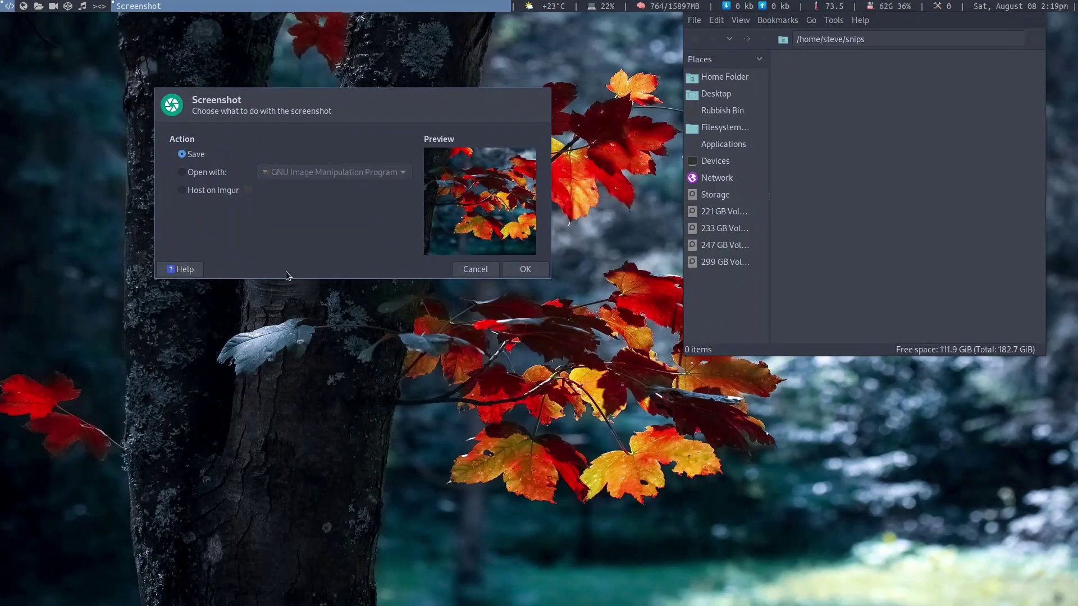
pyautogui.click(194, 172)
pyautogui.click(399, 174)
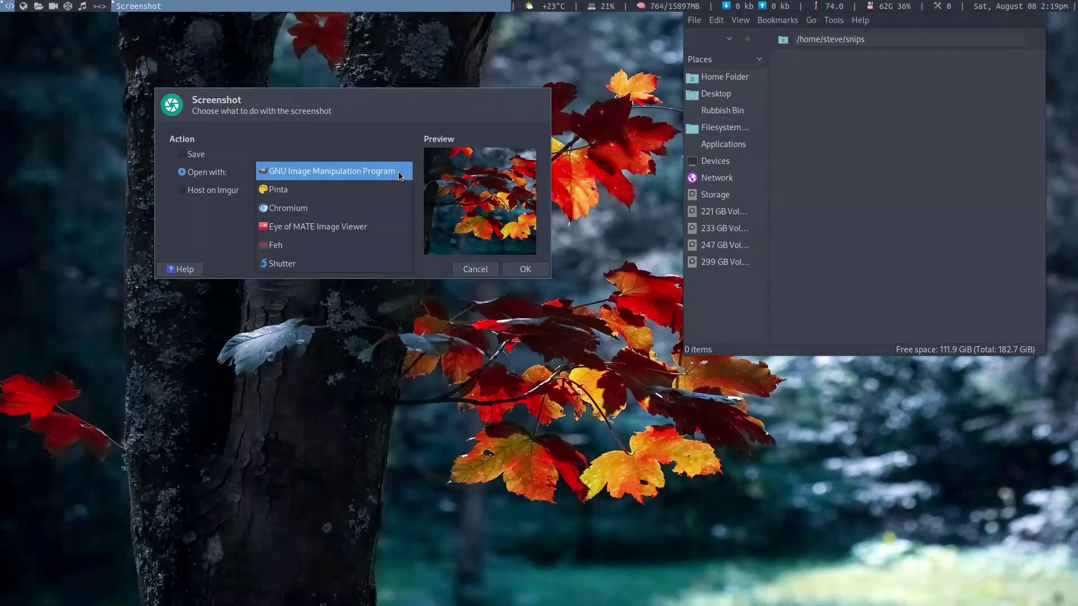
pyautogui.click(385, 131)
pyautogui.click(183, 191)
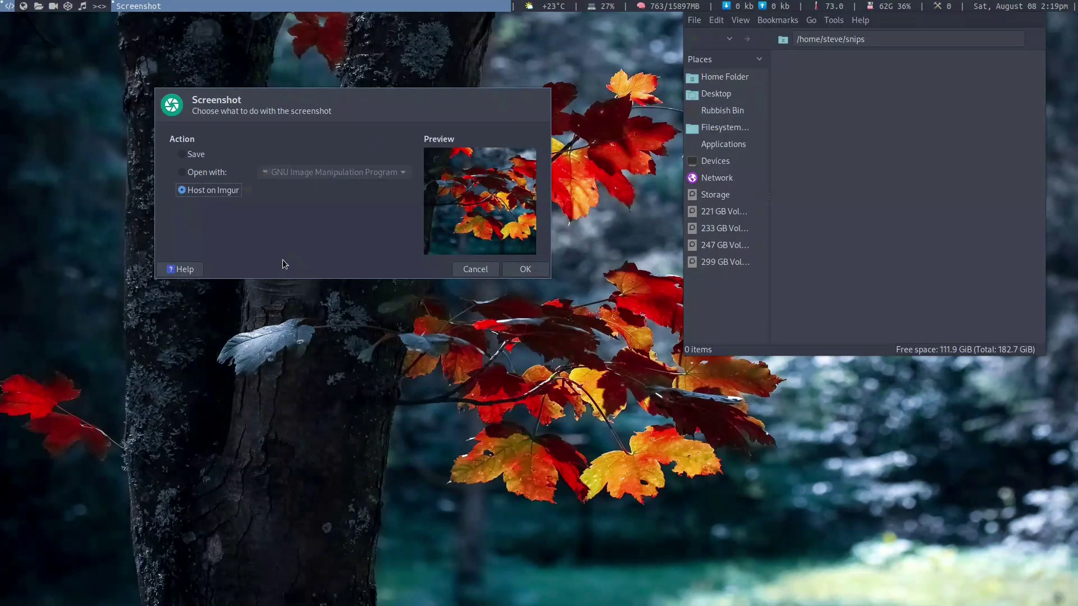
# Choose the Save action and store the screenshot in the snips folder under its default file name
pyautogui.click(188, 158)
pyautogui.click(508, 271)
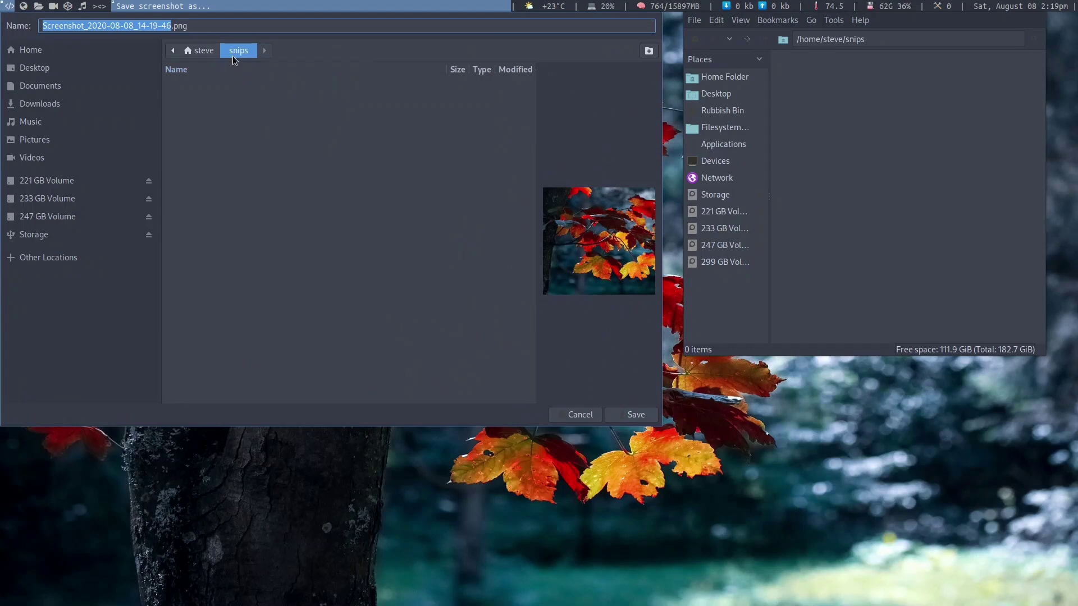
pyautogui.click(638, 415)
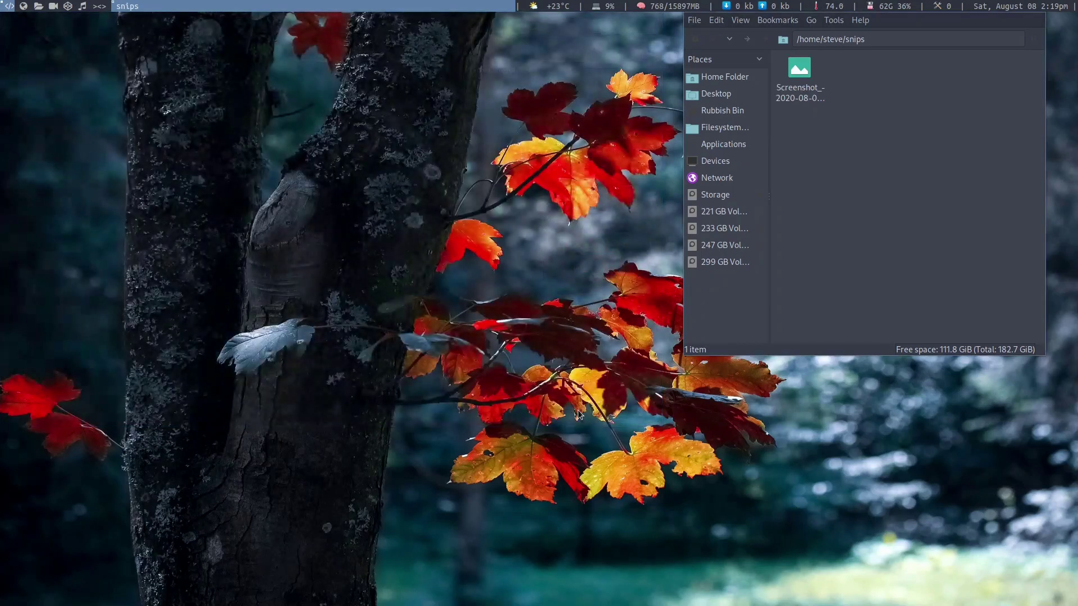
# Open the saved screenshot in Eye of MATE Image Viewer, view it beside the file manager, and close it
pyautogui.rightClick(801, 73)
pyautogui.moveTo(842, 106)
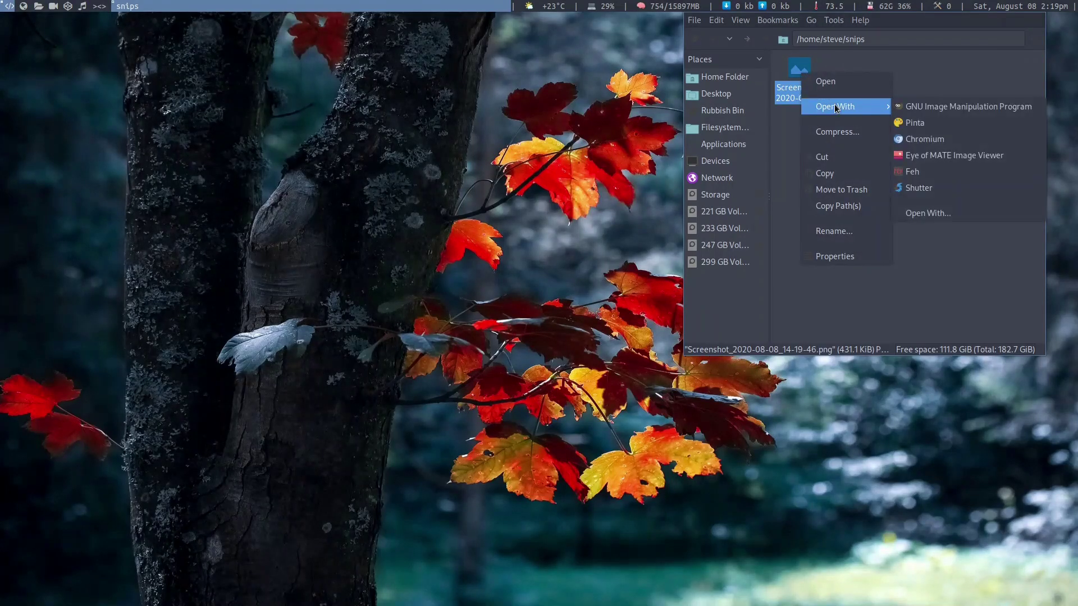
pyautogui.click(927, 150)
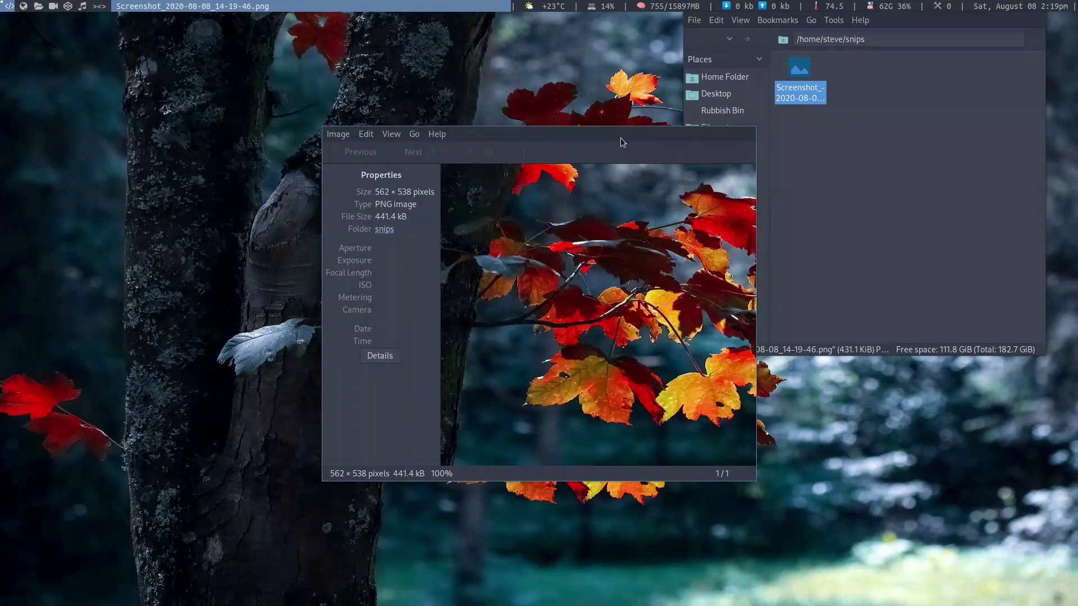
pyautogui.moveTo(610, 136); pyautogui.dragTo(336, 51)
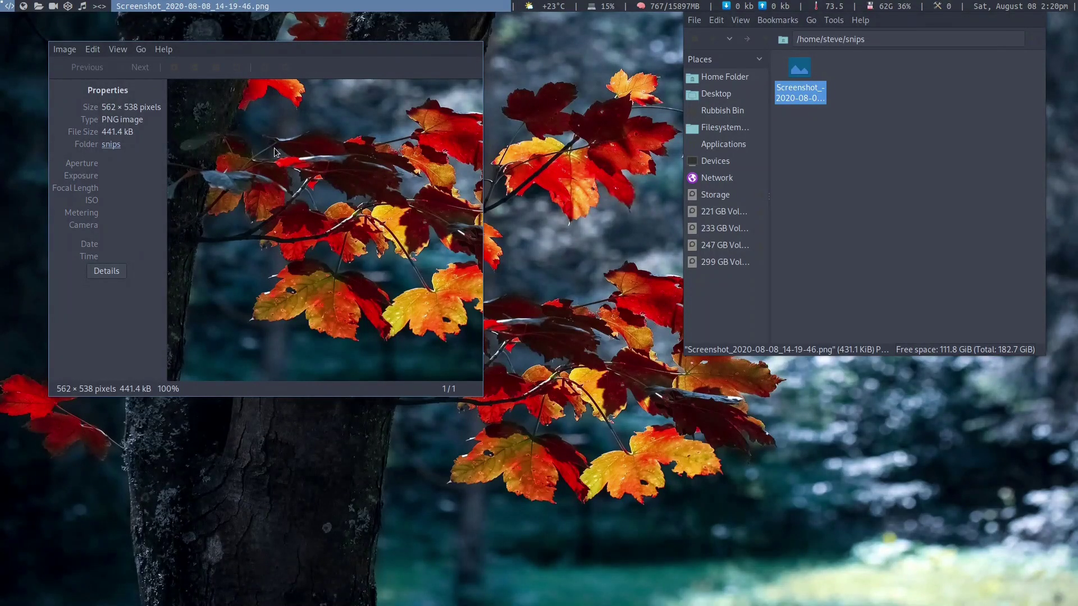
pyautogui.press('Escape')
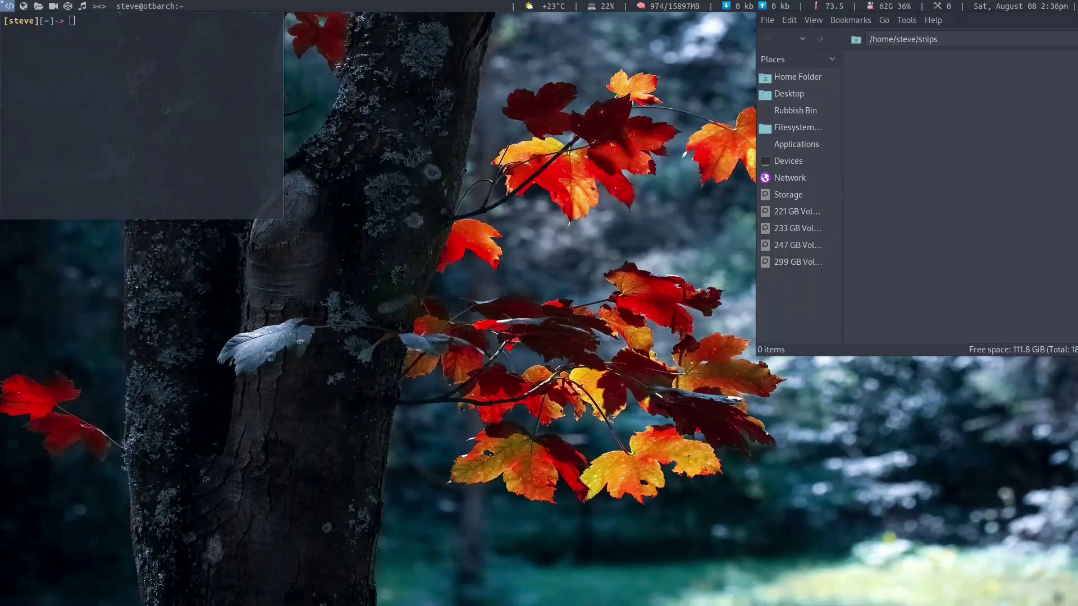
# Run "flameshot gui" in the terminal and select an area about 607 × 570 pixels over the upper leaves
pyautogui.write('flameshot')
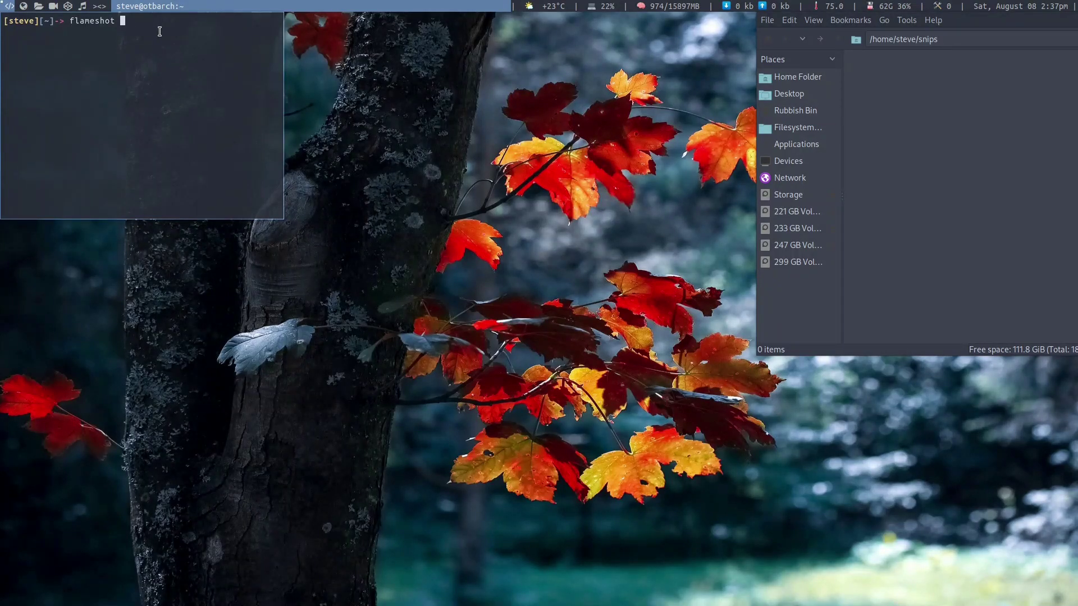
pyautogui.write('gui')
pyautogui.press('Return')
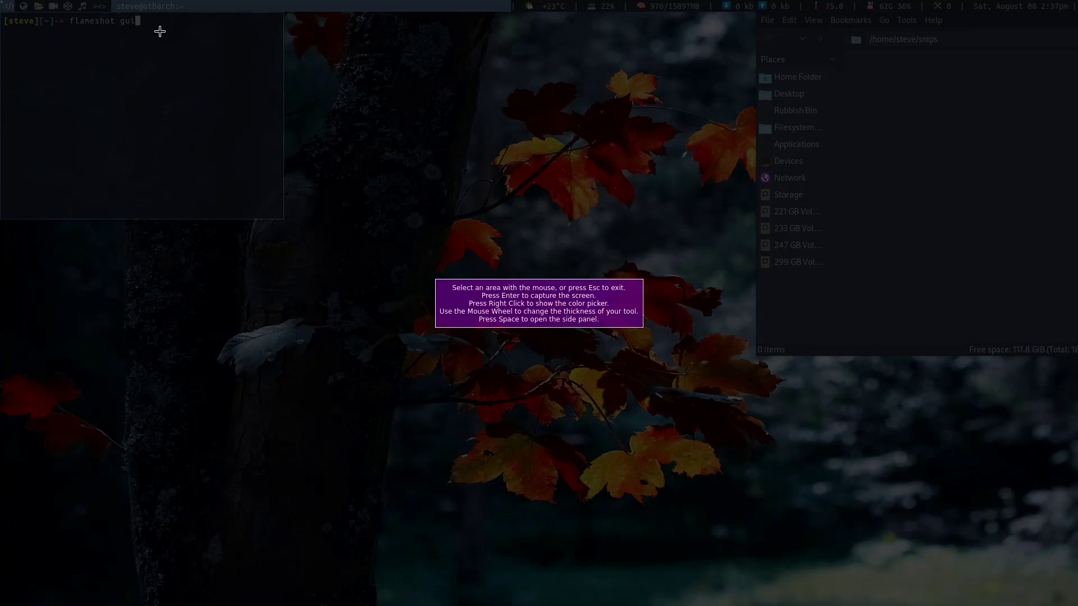
pyautogui.click(386, 32)
pyautogui.moveTo(385, 32); pyautogui.dragTo(724, 352)
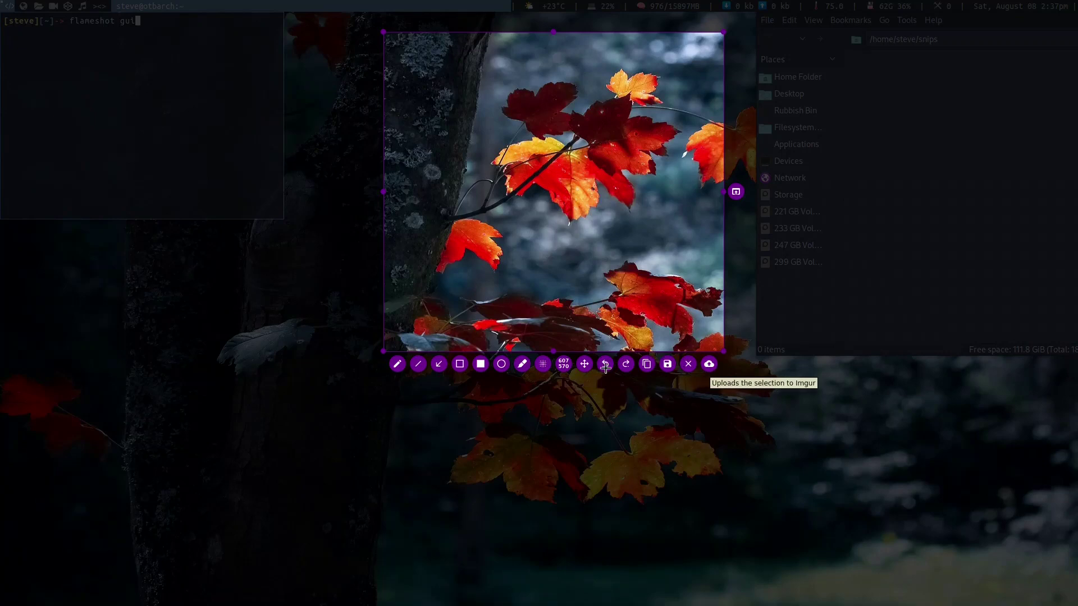
# Draw a freehand red scribble across the upper part of the selection and a straight horizontal line beneath it
pyautogui.click(397, 364)
pyautogui.moveTo(429, 72)
pyautogui.mouseDown()
pyautogui.moveTo(431, 87)
pyautogui.moveTo(498, 79)
pyautogui.moveTo(573, 115)
pyautogui.moveTo(664, 101)
pyautogui.moveTo(680, 111)
pyautogui.mouseUp()
pyautogui.moveTo(583, 78); pyautogui.dragTo(691, 64)
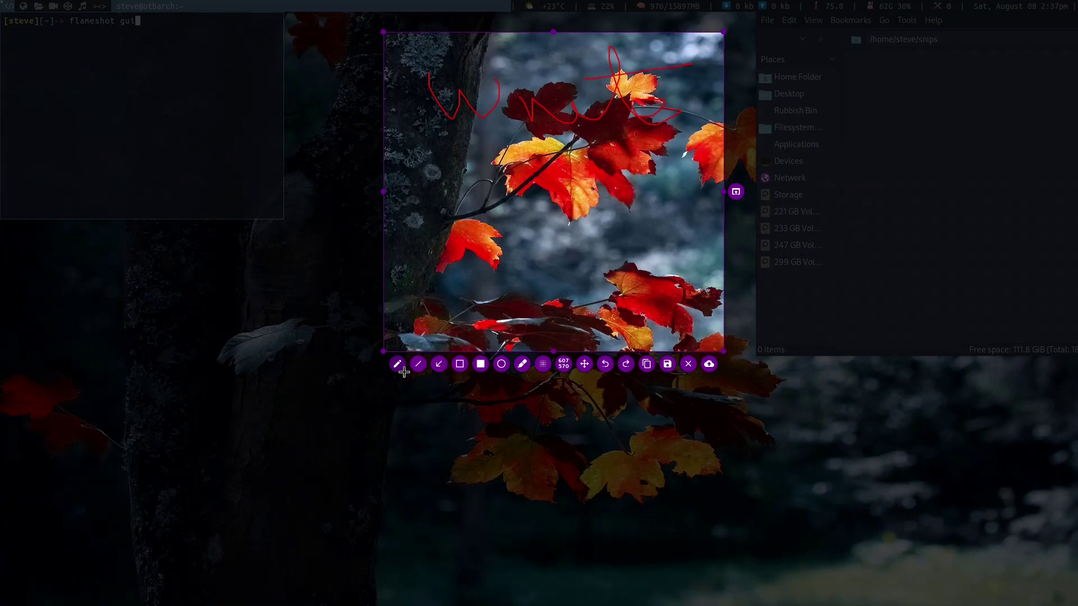
pyautogui.click(419, 364)
pyautogui.moveTo(437, 136); pyautogui.dragTo(678, 134)
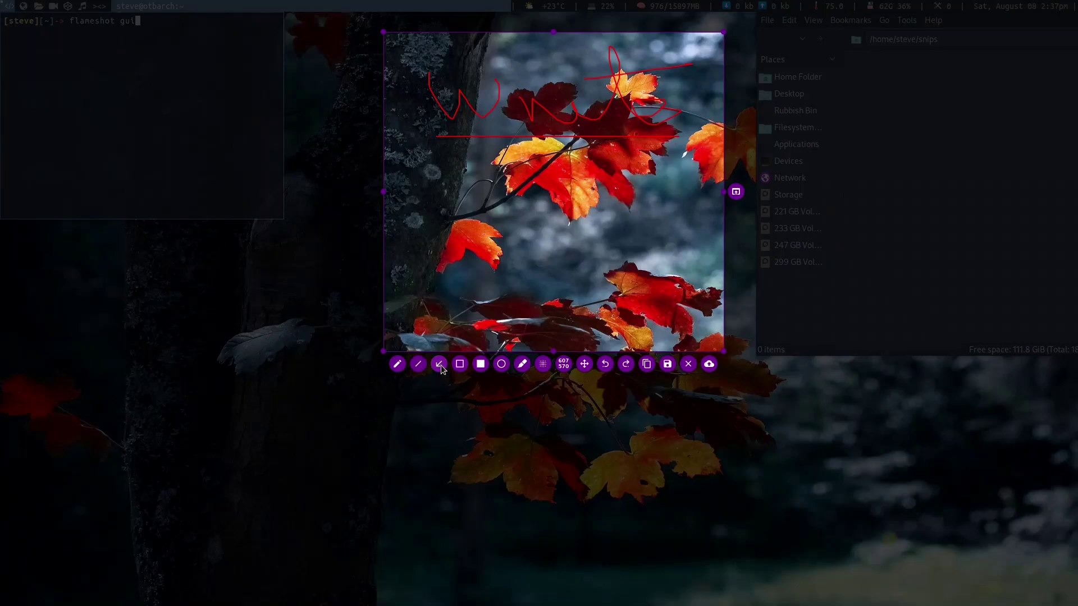
# Annotate the selection with a vertical red arrow below the upper leaves, a filled red rectangle beside the trunk and a red circle outline
pyautogui.moveTo(564, 296); pyautogui.dragTo(565, 213)
pyautogui.click(478, 366)
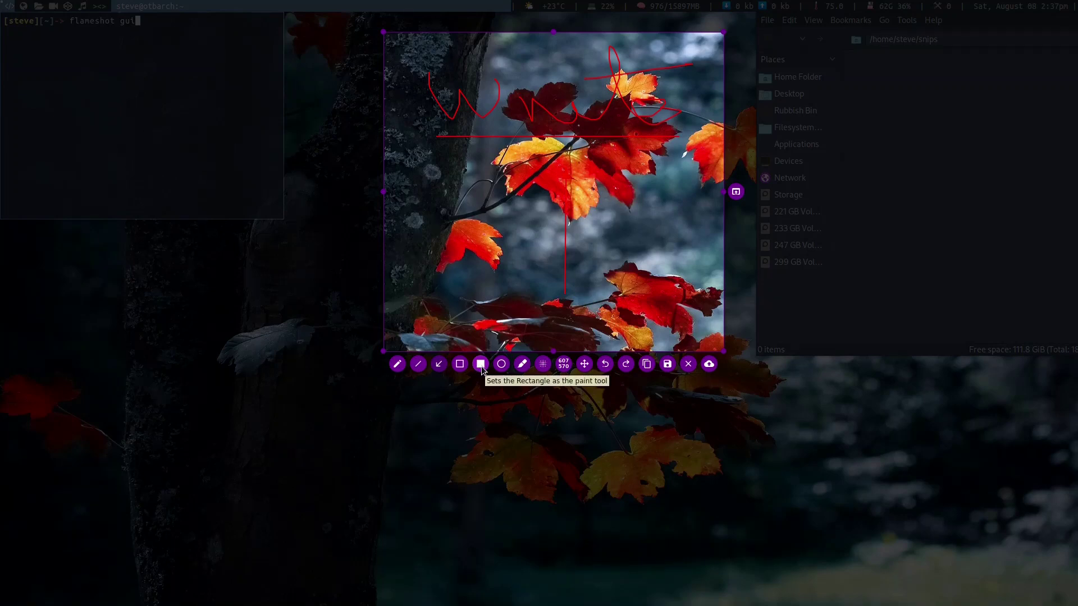
pyautogui.moveTo(424, 187)
pyautogui.mouseDown()
pyautogui.moveTo(516, 195)
pyautogui.moveTo(534, 277)
pyautogui.mouseUp()
pyautogui.click(502, 366)
pyautogui.moveTo(595, 191); pyautogui.dragTo(681, 270)
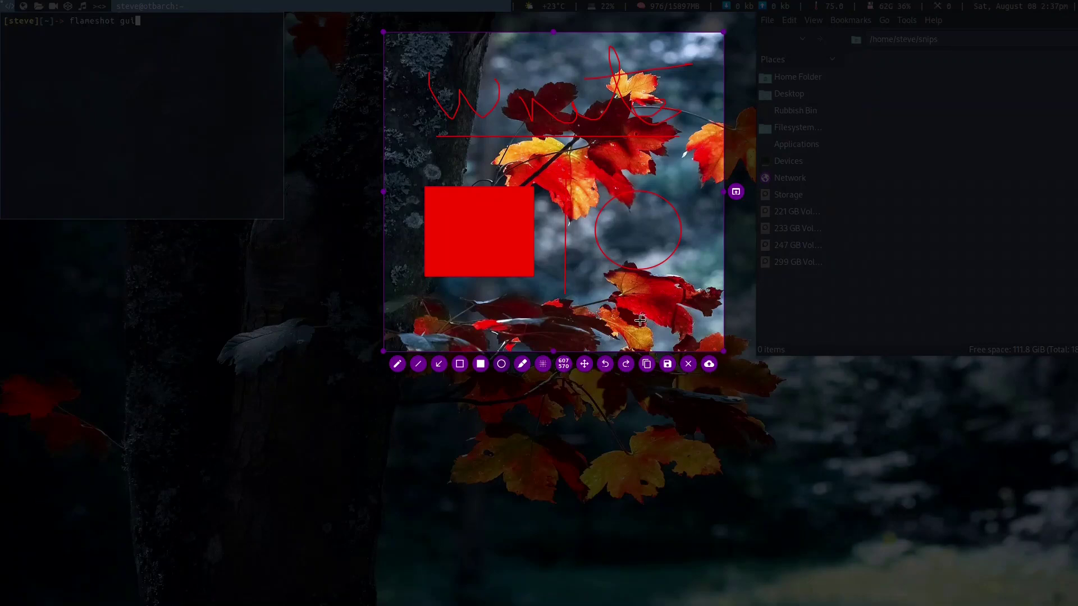
pyautogui.click(625, 222)
# Extend the selection downward to 611 × 696 pixels and save the capture in the snips folder as 2020-08-08_14-38.png
pyautogui.moveTo(726, 351); pyautogui.dragTo(728, 420)
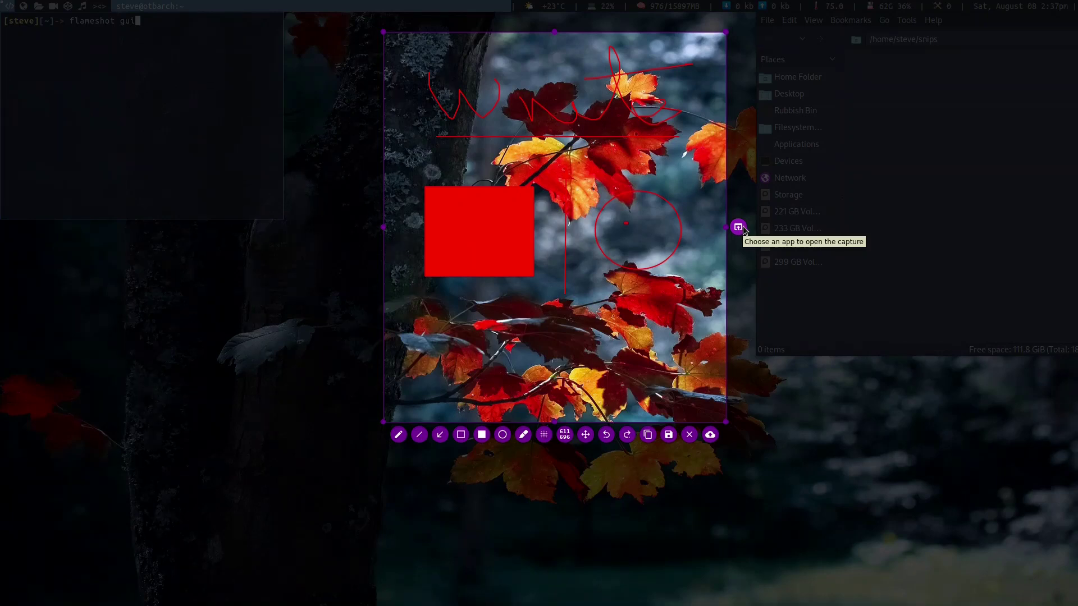
pyautogui.click(669, 436)
pyautogui.click(381, 212)
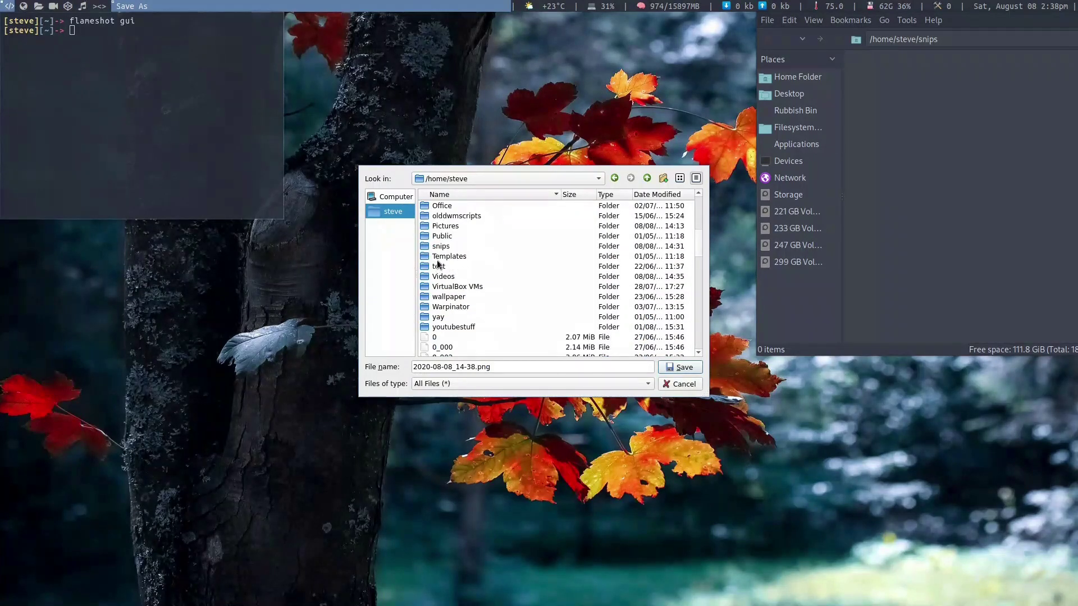
pyautogui.doubleClick(449, 245)
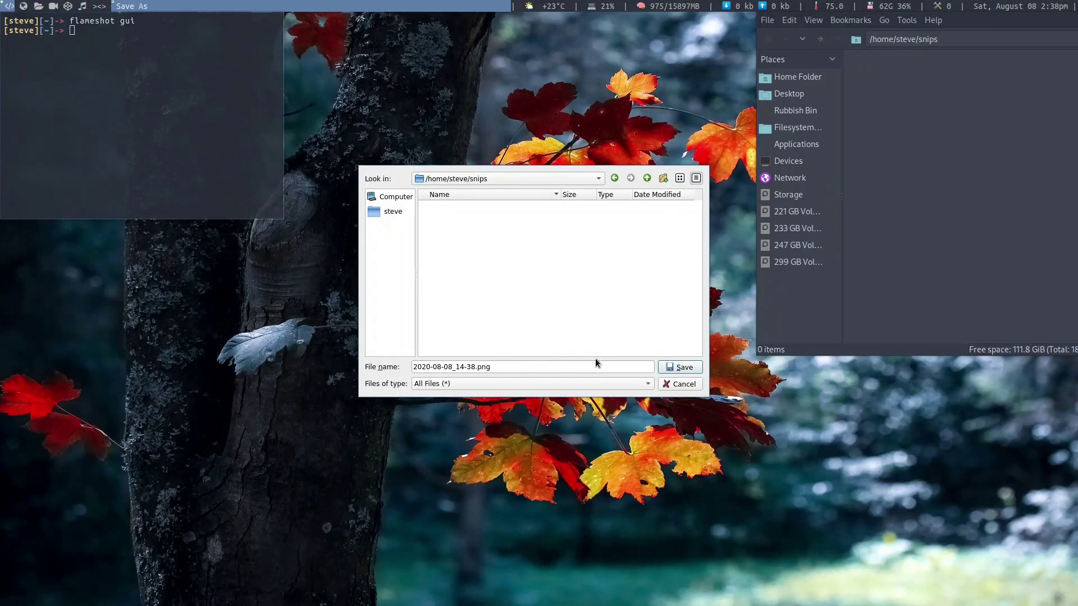
pyautogui.click(683, 365)
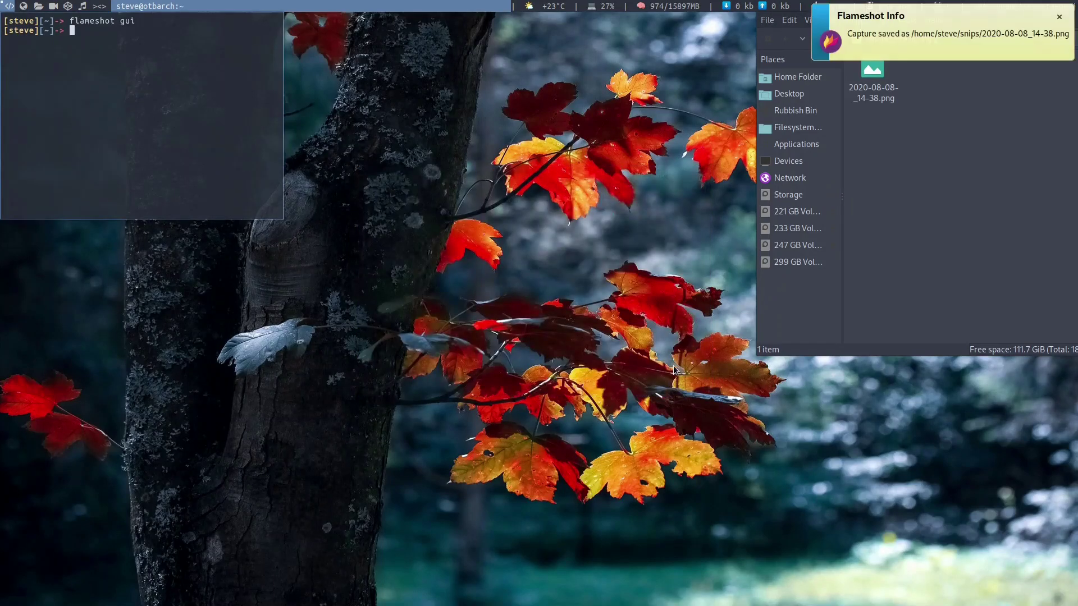
# Bring the file manager closer, open 2020-08-08_14-38.png in Eye of MATE Image Viewer to check the annotations, and close it
pyautogui.keyDown('super'); pyautogui.moveTo(972, 180); pyautogui.dragTo(631, 234); pyautogui.keyUp('super')
pyautogui.rightClick(531, 121)
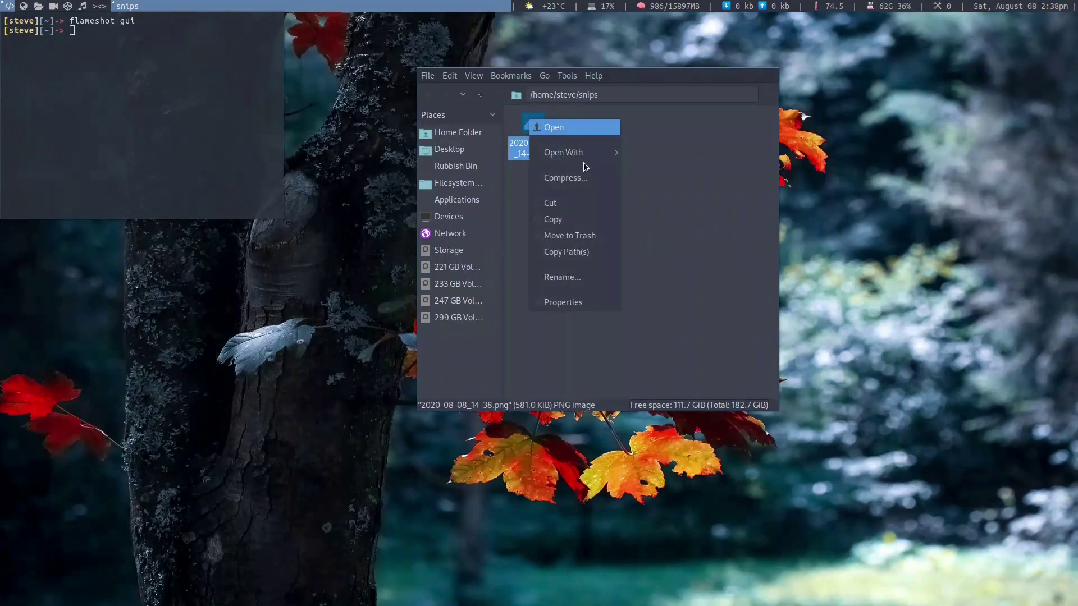
pyautogui.moveTo(581, 147)
pyautogui.click(663, 202)
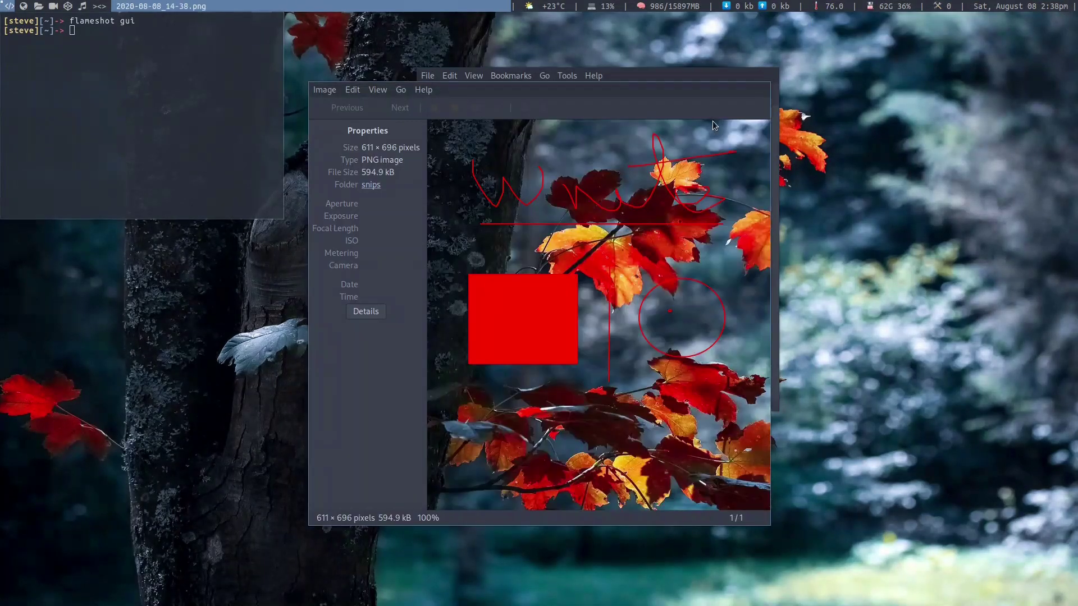
pyautogui.hotkey('ctrl', 'w')
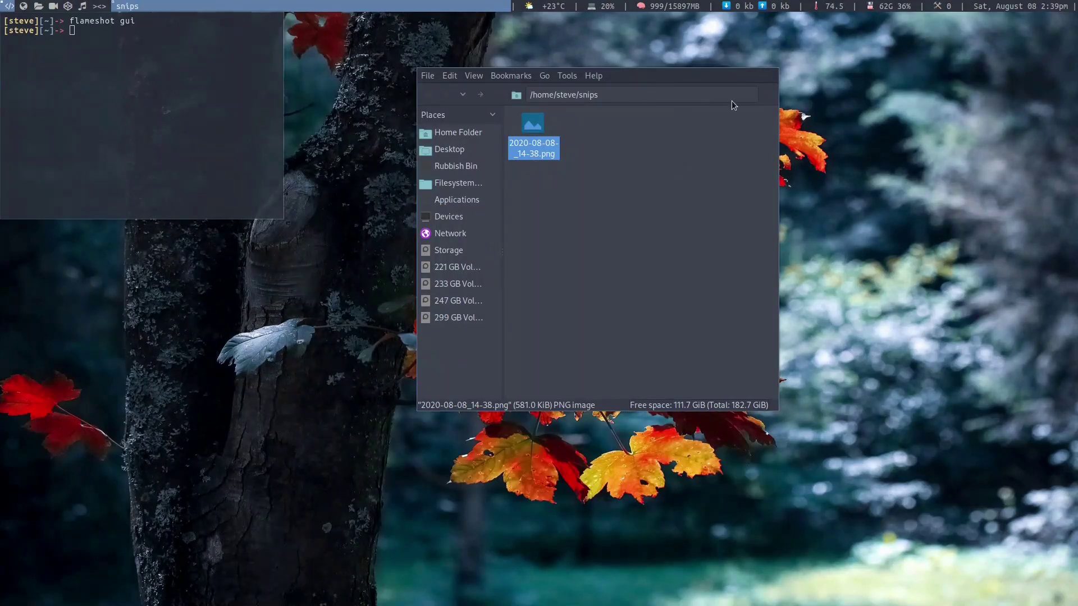
pyautogui.press('Return')
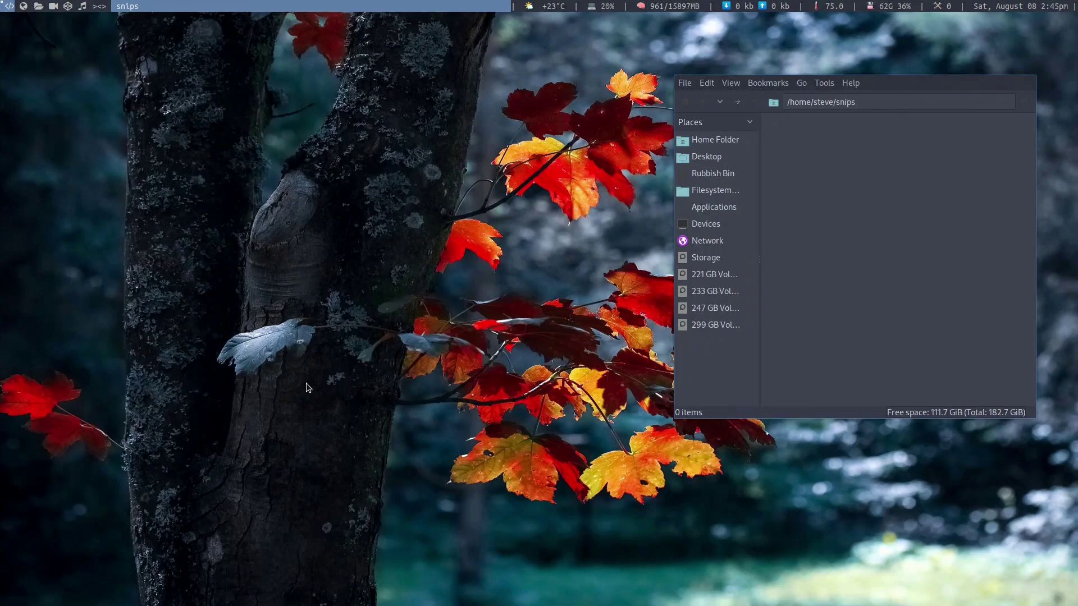
# Launch Spectacle and move its window clear of the file manager
pyautogui.press('super+d')
pyautogui.write('spe')
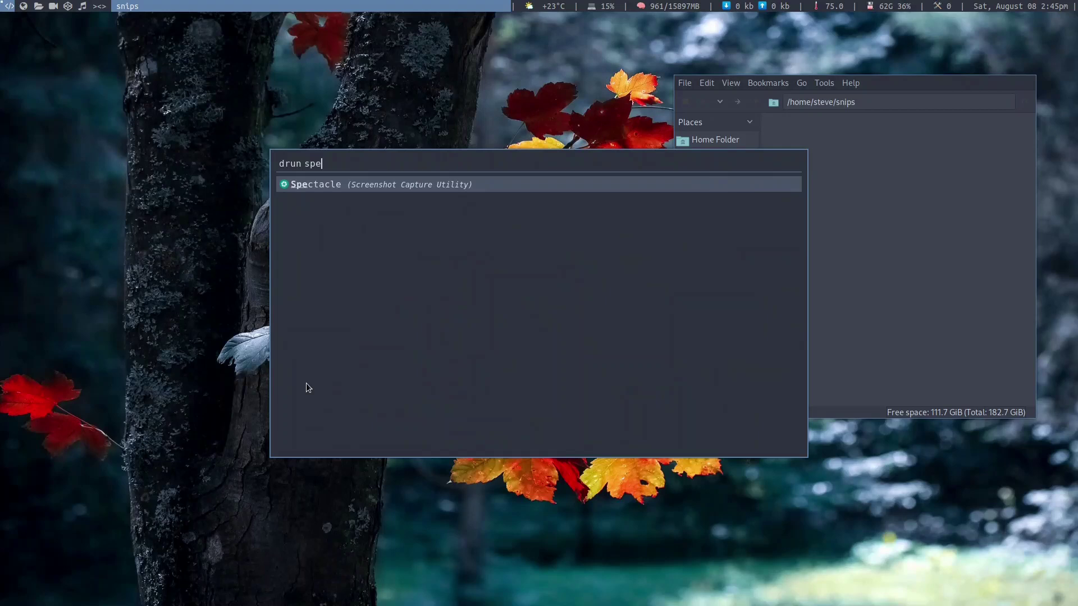
pyautogui.press('Return')
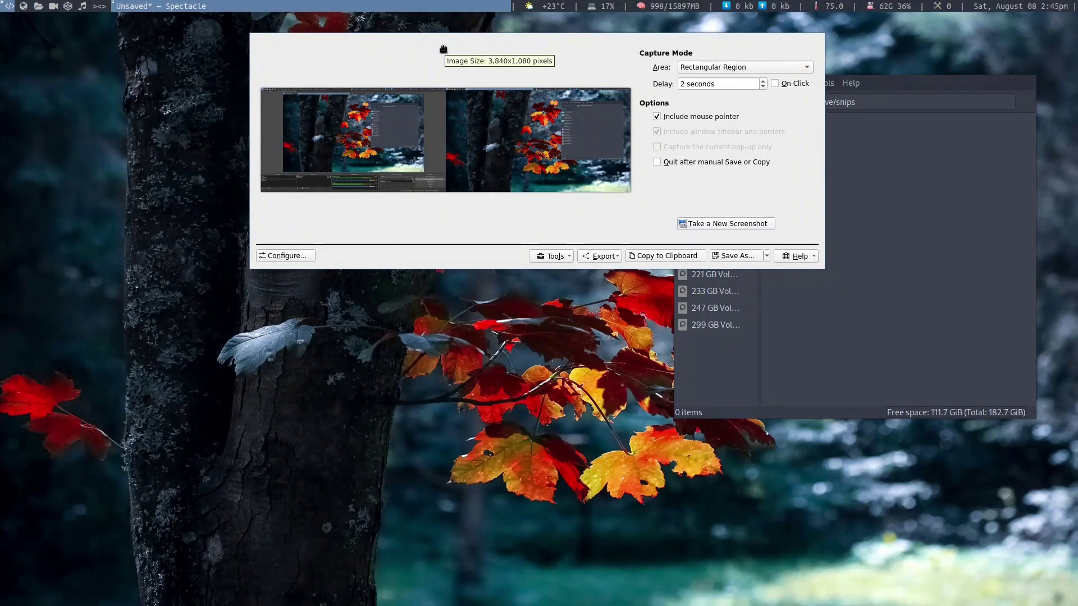
pyautogui.moveTo(443, 49); pyautogui.dragTo(194, 66)
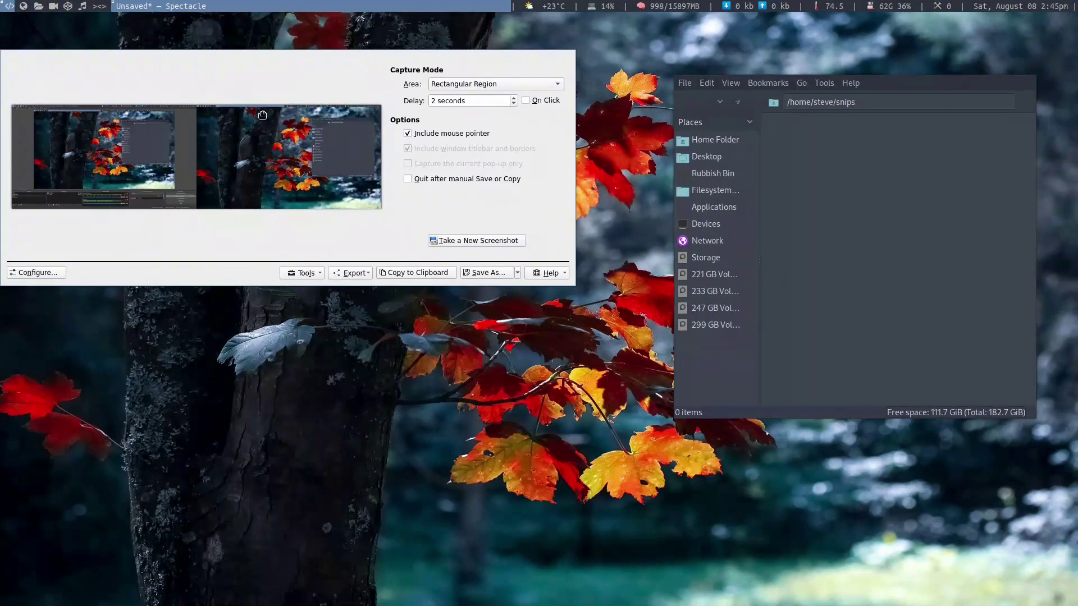
# Keep Rectangular Region as the capture area and arrange the Spectacle and file manager windows away from the leaves
pyautogui.click(558, 85)
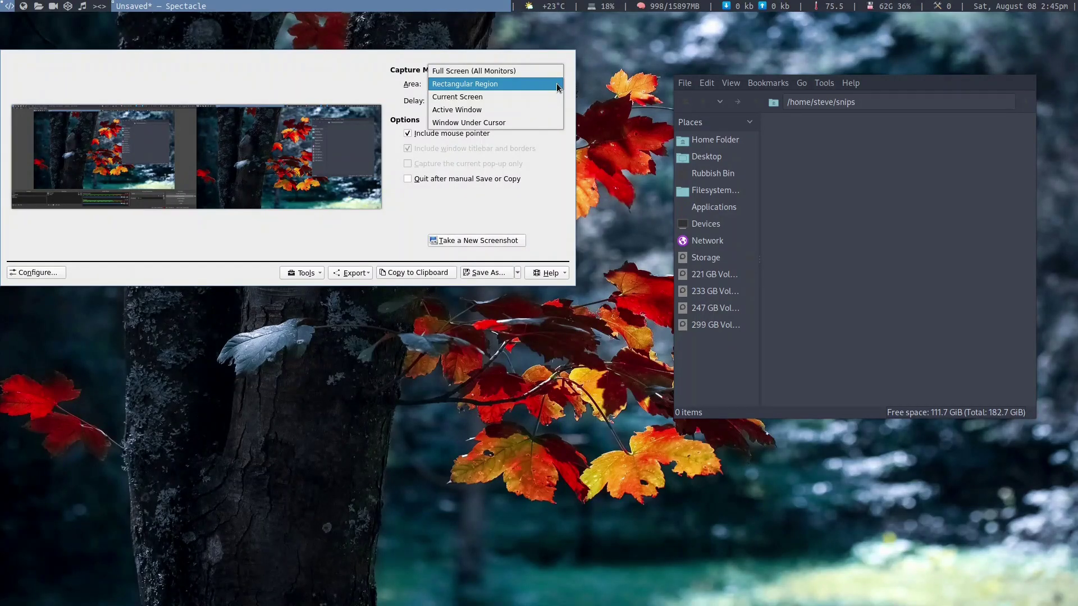
pyautogui.click(557, 84)
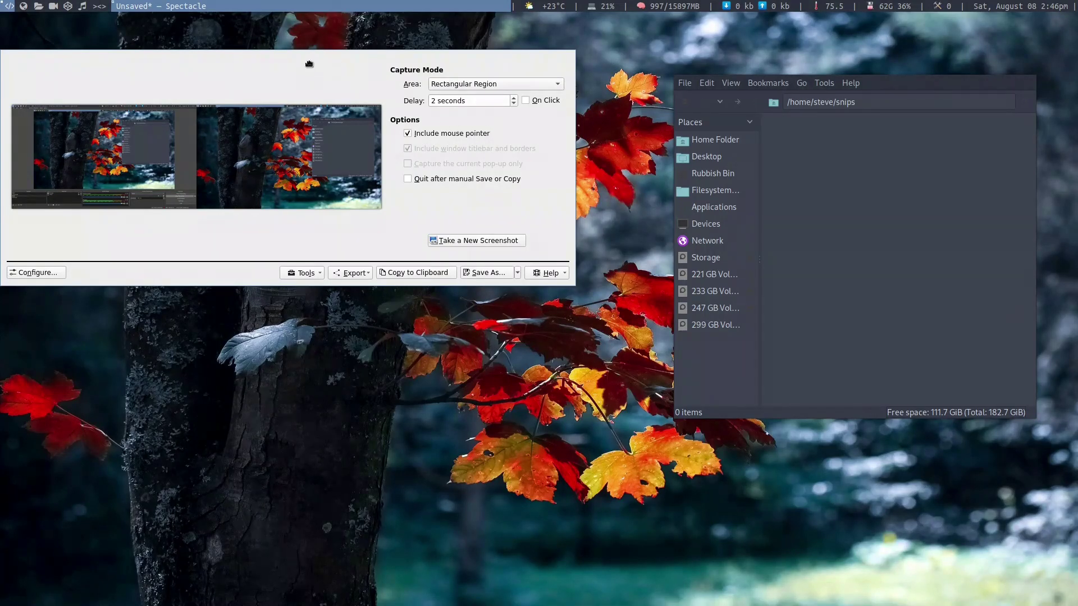
pyautogui.moveTo(308, 65); pyautogui.dragTo(298, 26)
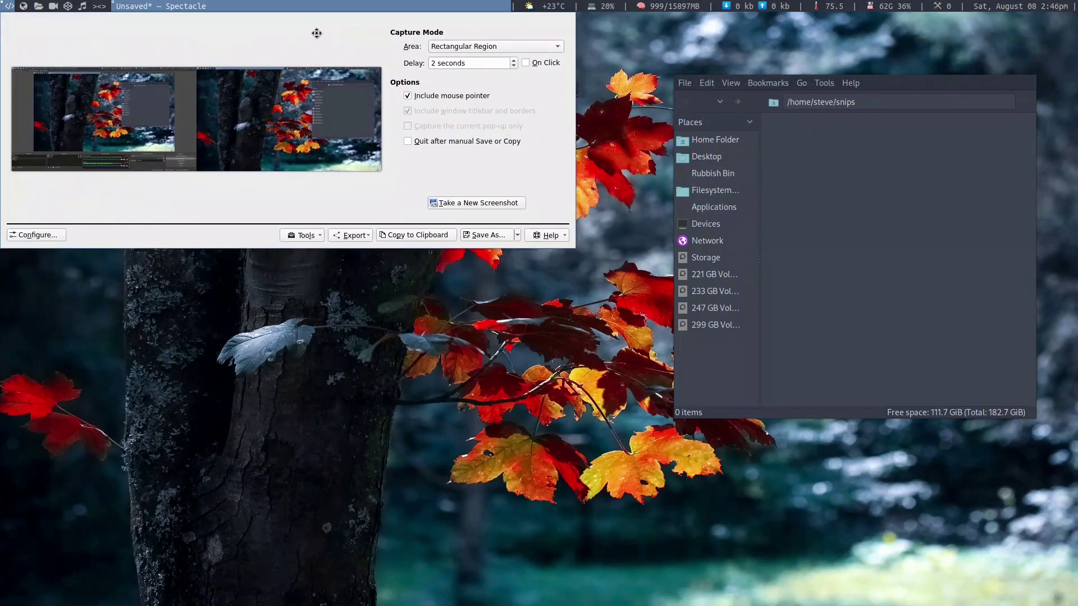
pyautogui.moveTo(901, 83); pyautogui.dragTo(973, 50)
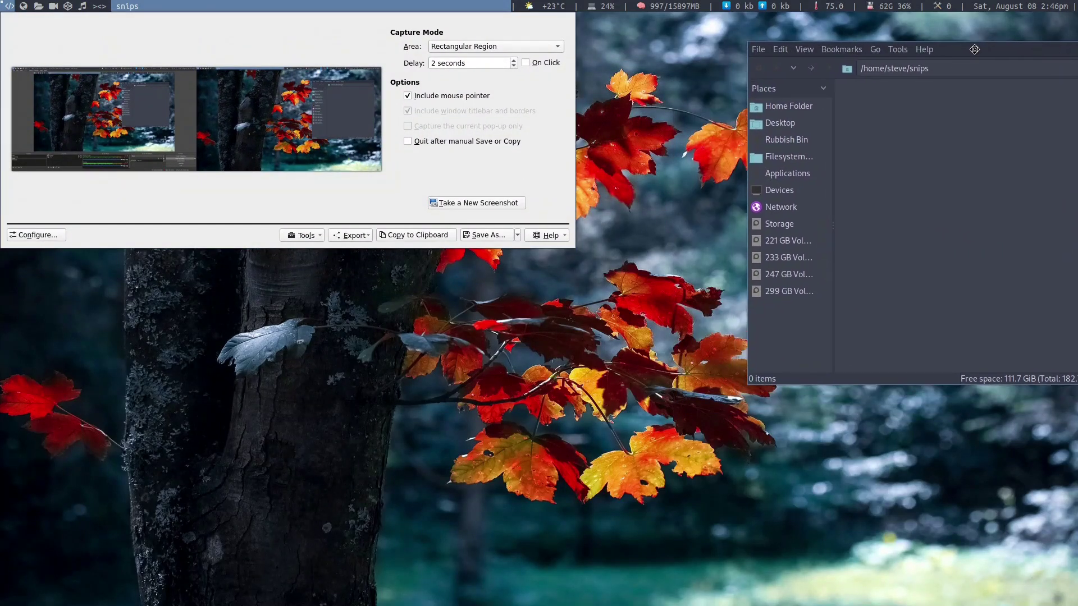
# Take a new rectangular-region screenshot covering the lower red and yellow leaves
pyautogui.click(472, 207)
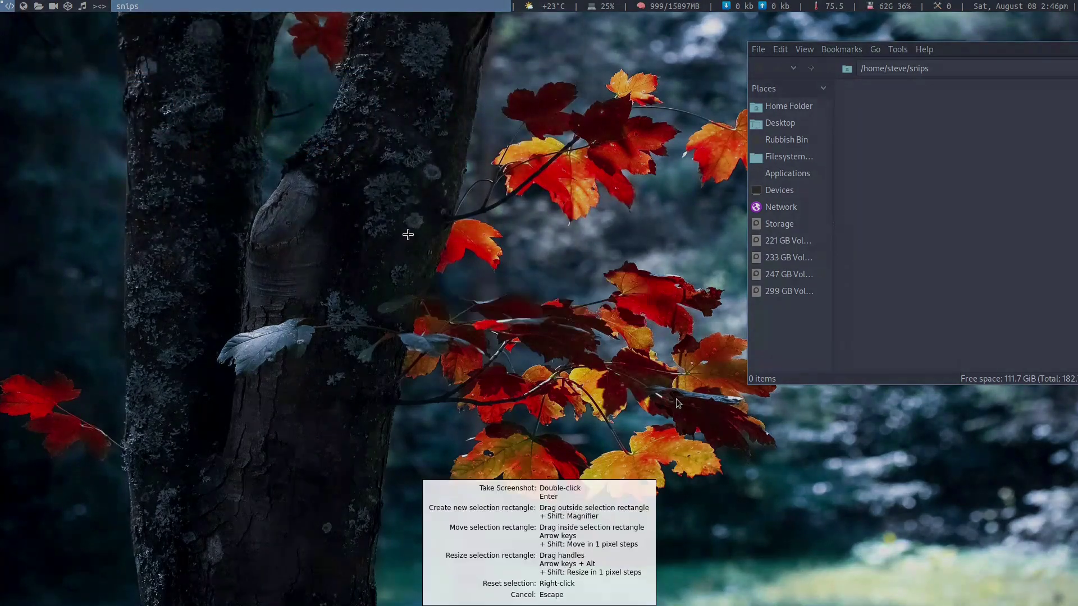
pyautogui.moveTo(408, 235); pyautogui.dragTo(744, 515)
pyautogui.doubleClick(655, 446)
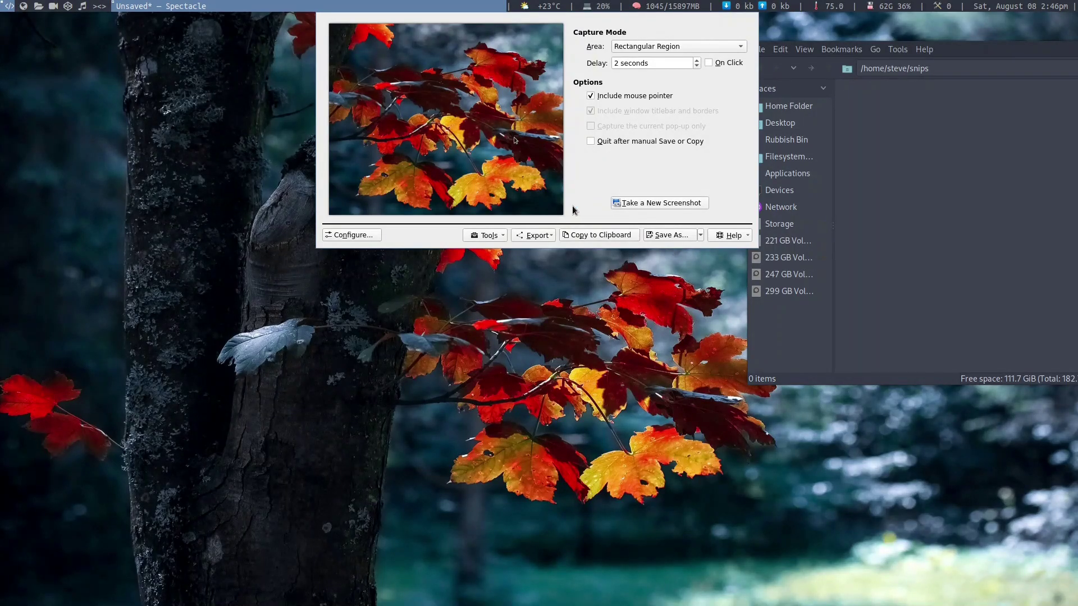
# Examine the screen-recording tools and the export destinations offered for the captured screenshot
pyautogui.click(504, 234)
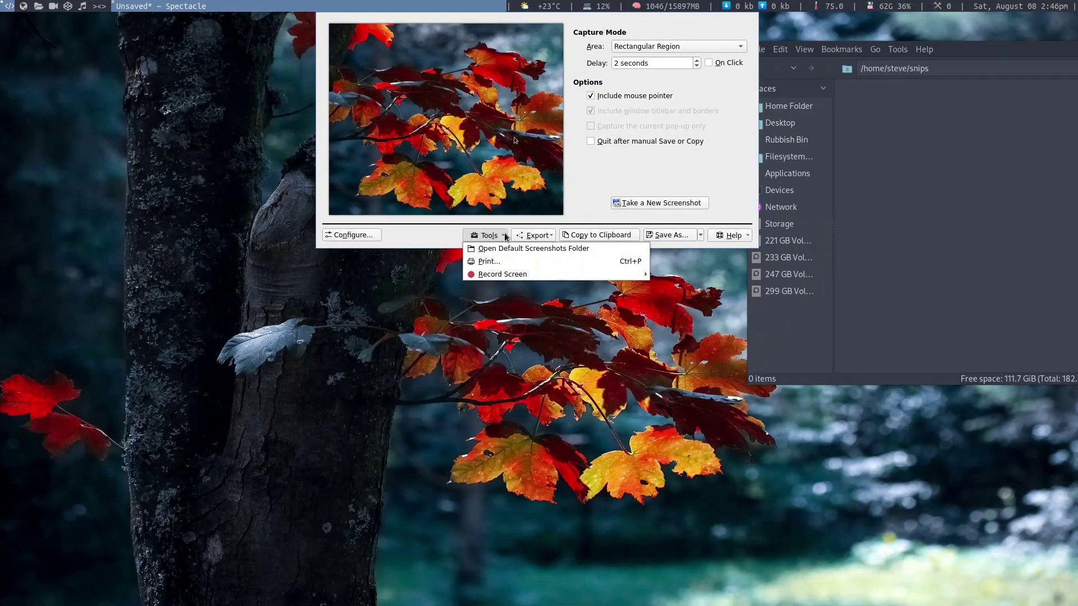
pyautogui.moveTo(507, 275)
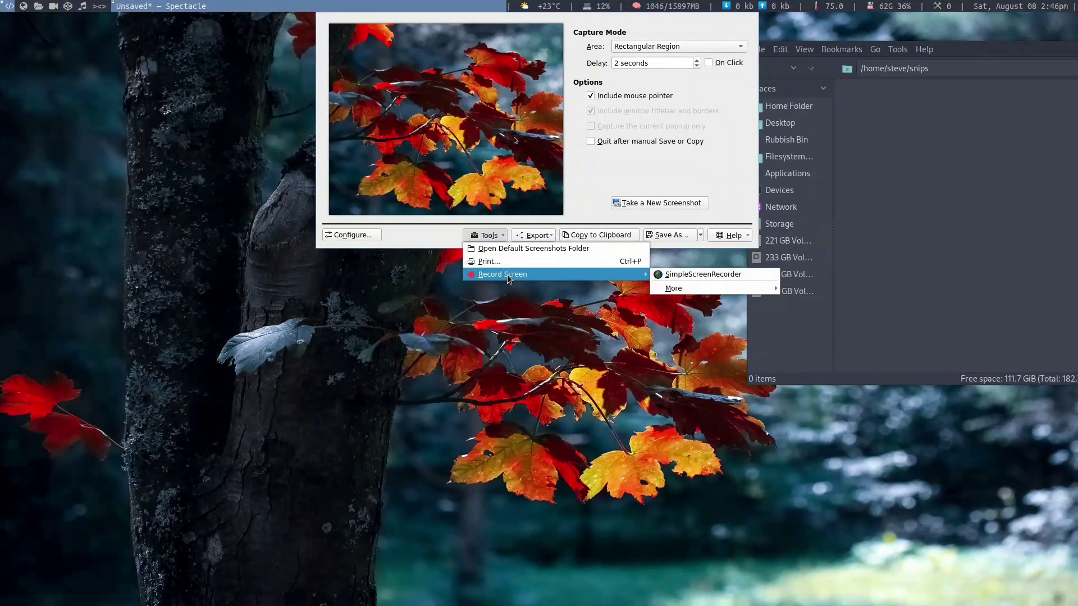
pyautogui.moveTo(702, 288)
pyautogui.moveTo(837, 295)
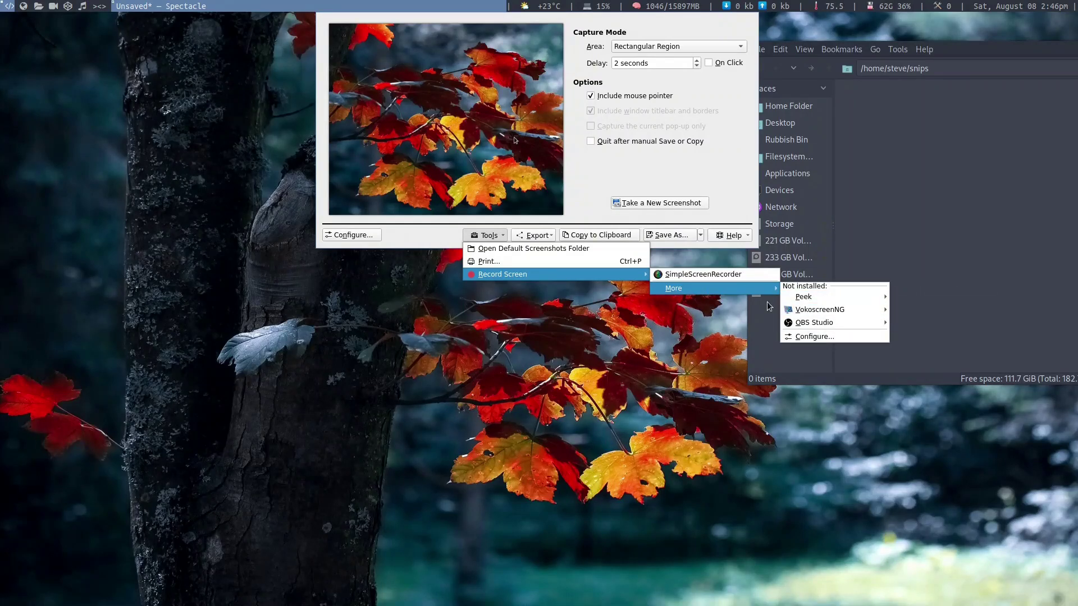
pyautogui.click(548, 236)
pyautogui.click(548, 236)
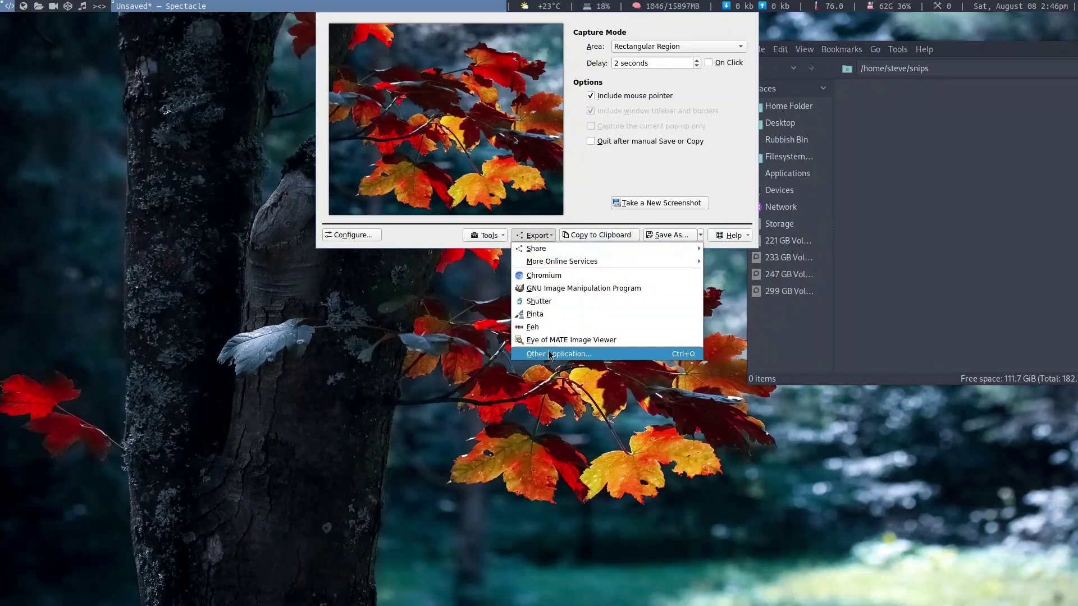
pyautogui.click(432, 232)
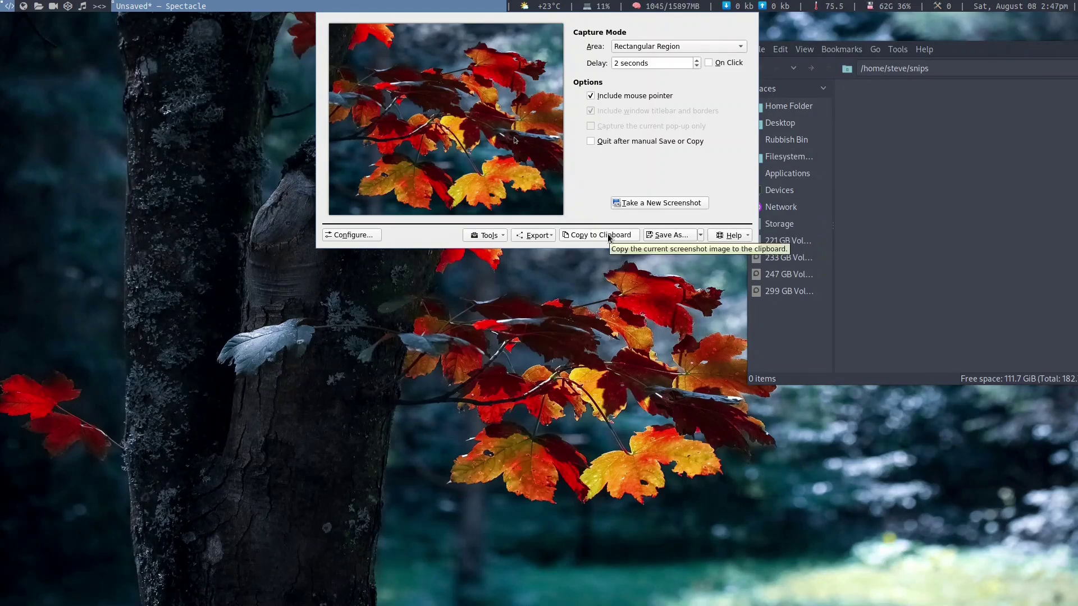
# Save the screenshot in the snips folder as Screenshot_20200808_144631.png and open its containing folder
pyautogui.click(670, 235)
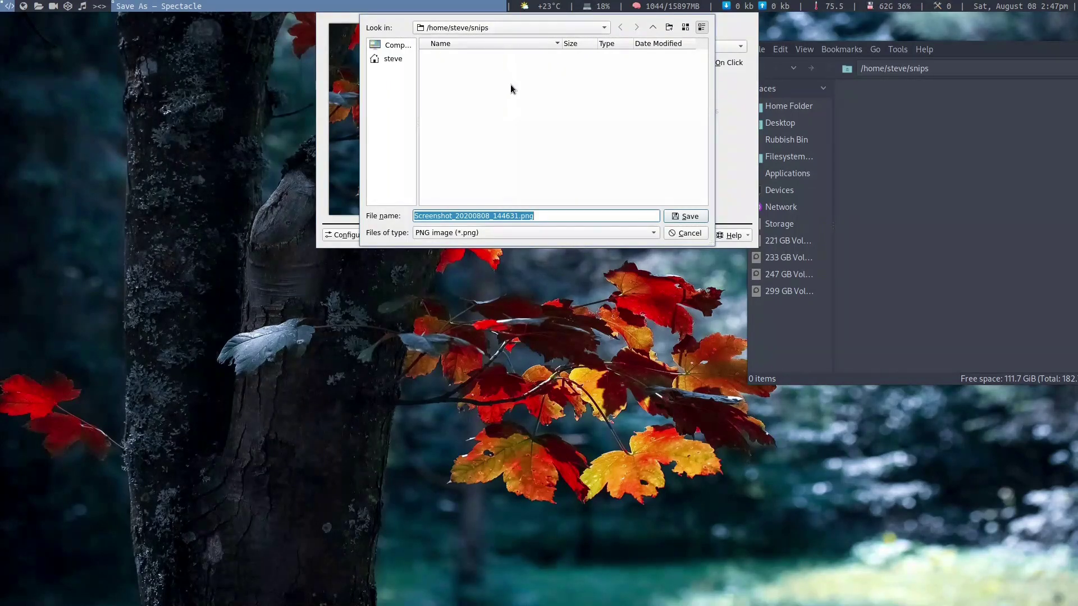
pyautogui.click(695, 216)
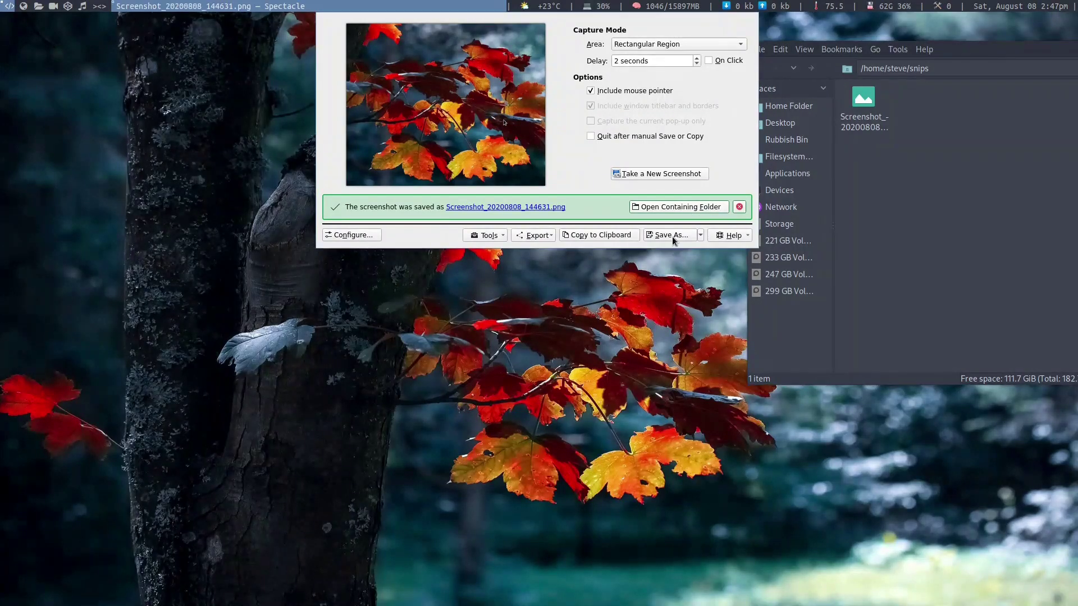
pyautogui.click(673, 209)
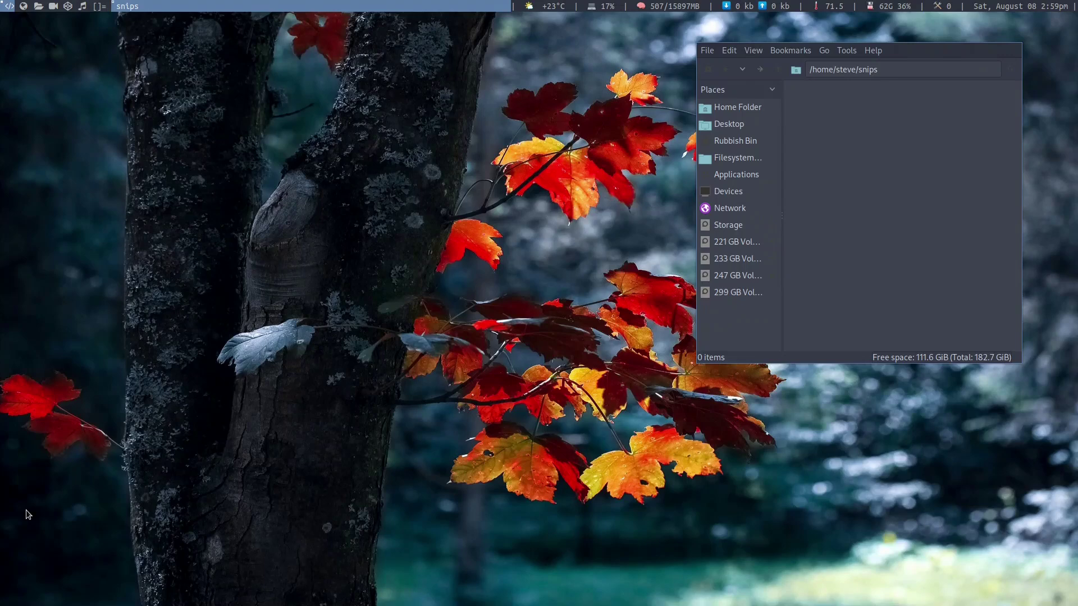
# Launch Shutter and shrink its window so it sits beside the file manager
pyautogui.press('super+d')
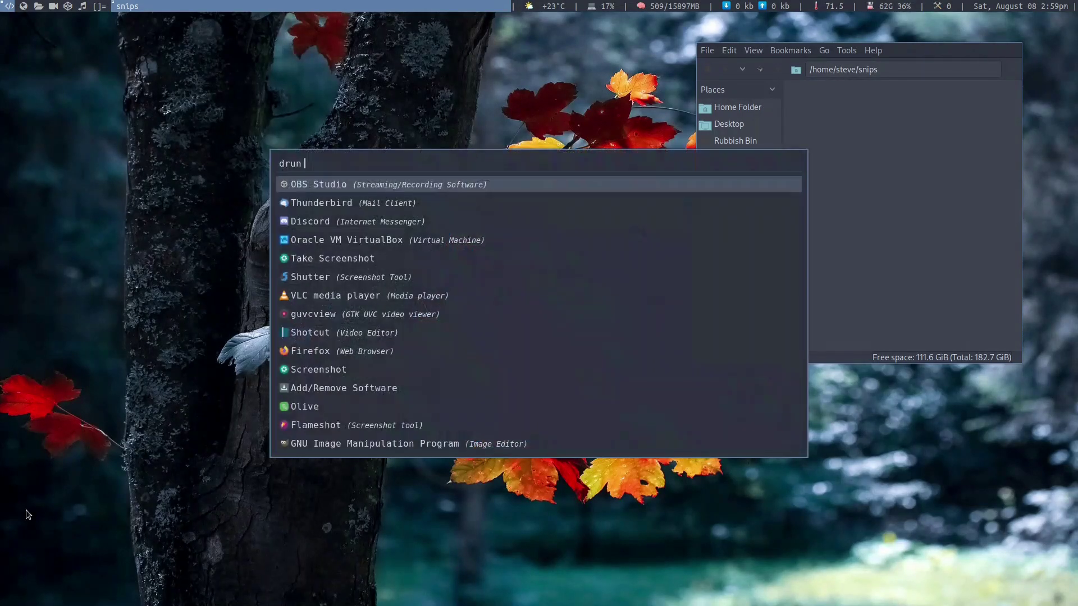
pyautogui.write('shu')
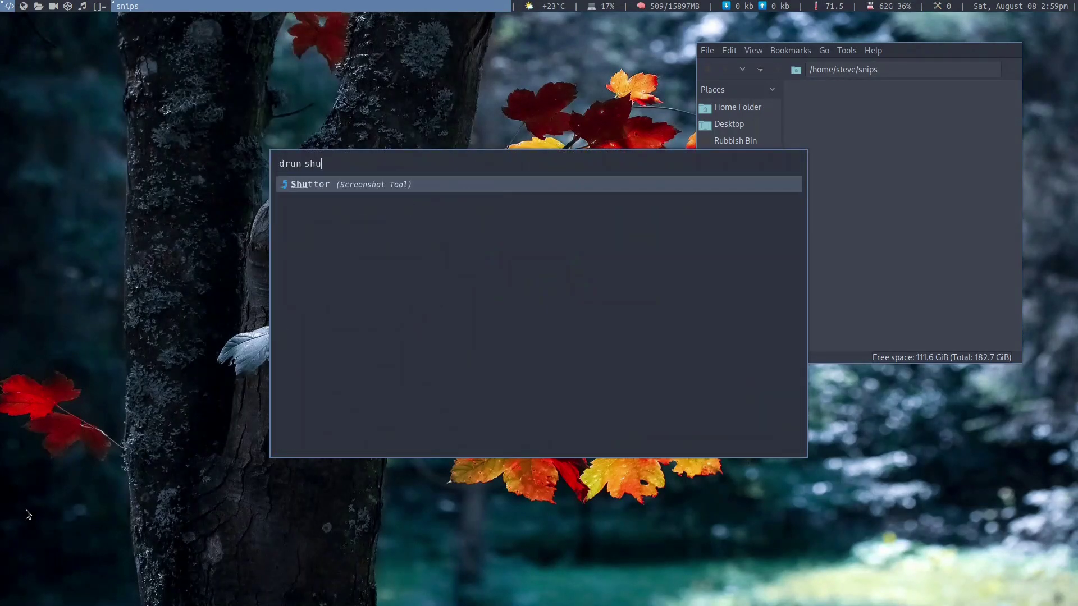
pyautogui.press('Return')
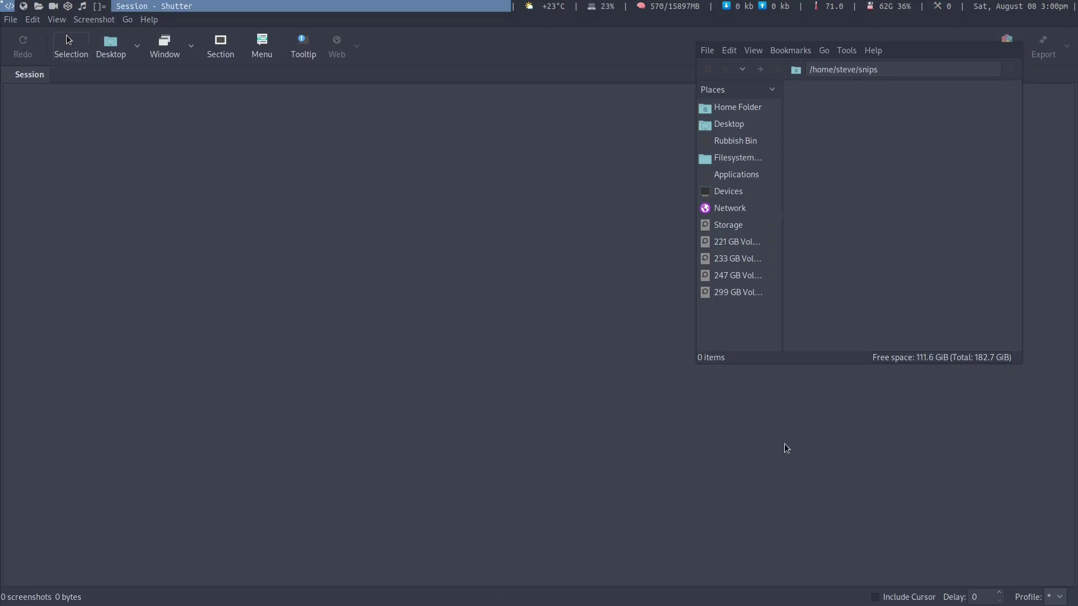
pyautogui.moveTo(996, 604); pyautogui.dragTo(505, 335)
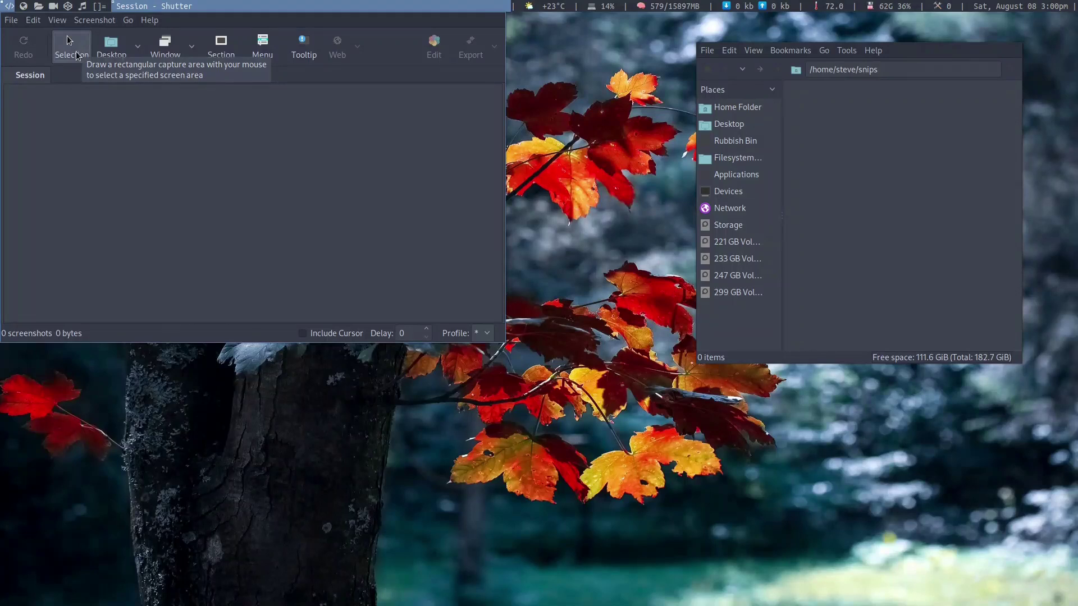
# Examine Shutter's capture options for desktop workspaces and individual windows
pyautogui.click(142, 50)
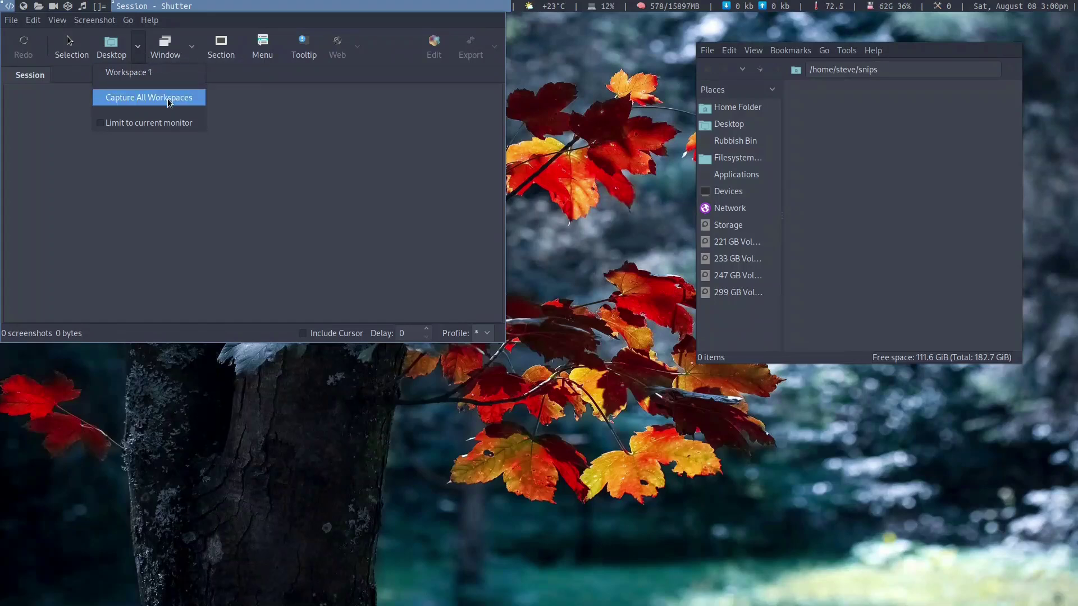
pyautogui.click(192, 47)
pyautogui.click(286, 93)
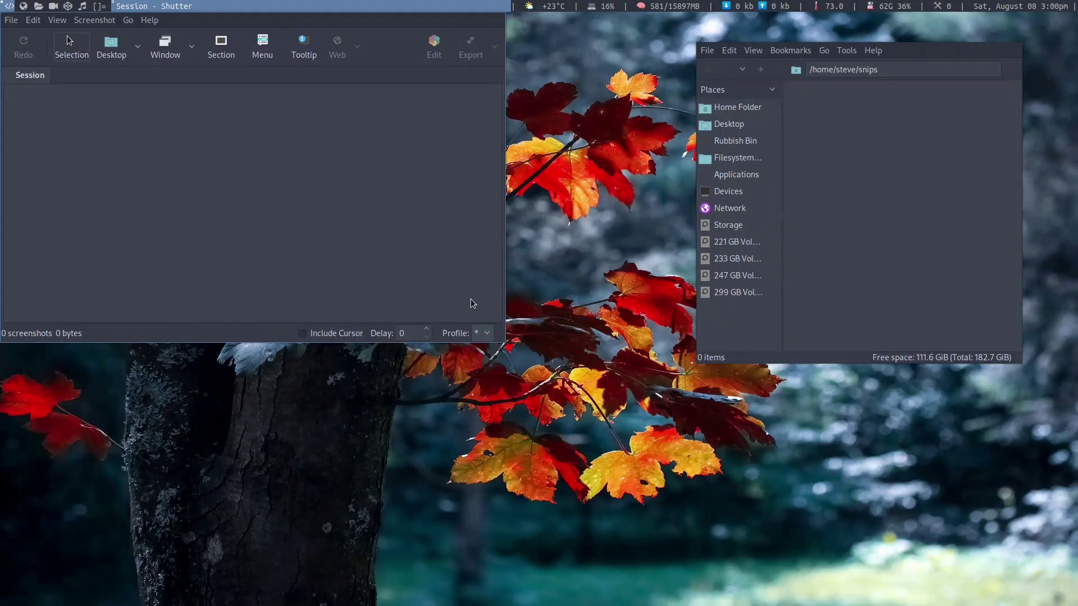
# Shrink the Shutter window and capture a region of about 704 × 633 pixels covering the tree trunk and red leaves
pyautogui.moveTo(470, 299); pyautogui.dragTo(377, 250)
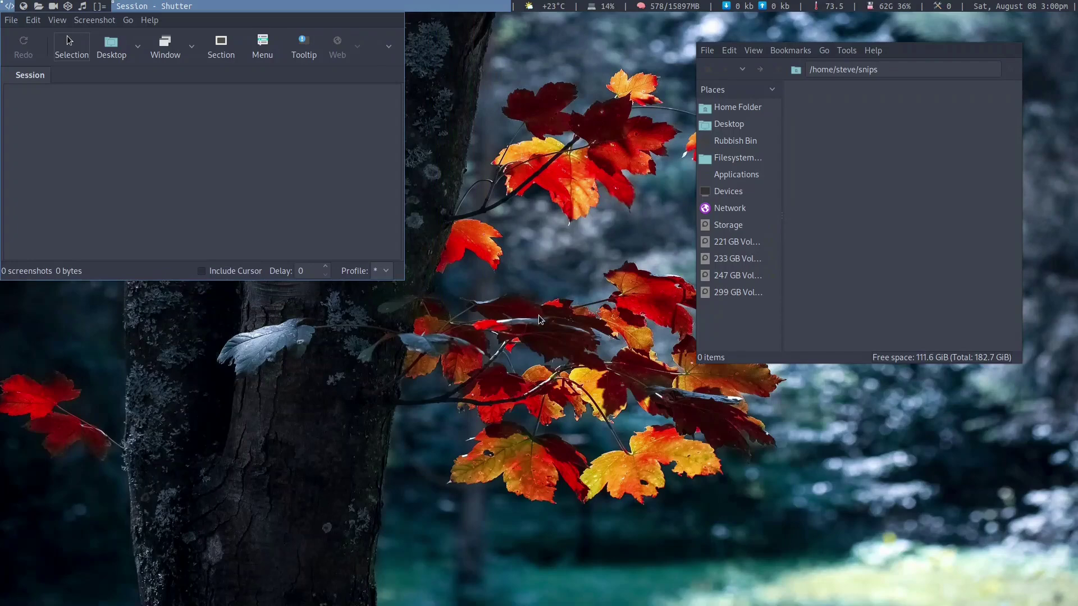
pyautogui.click(65, 50)
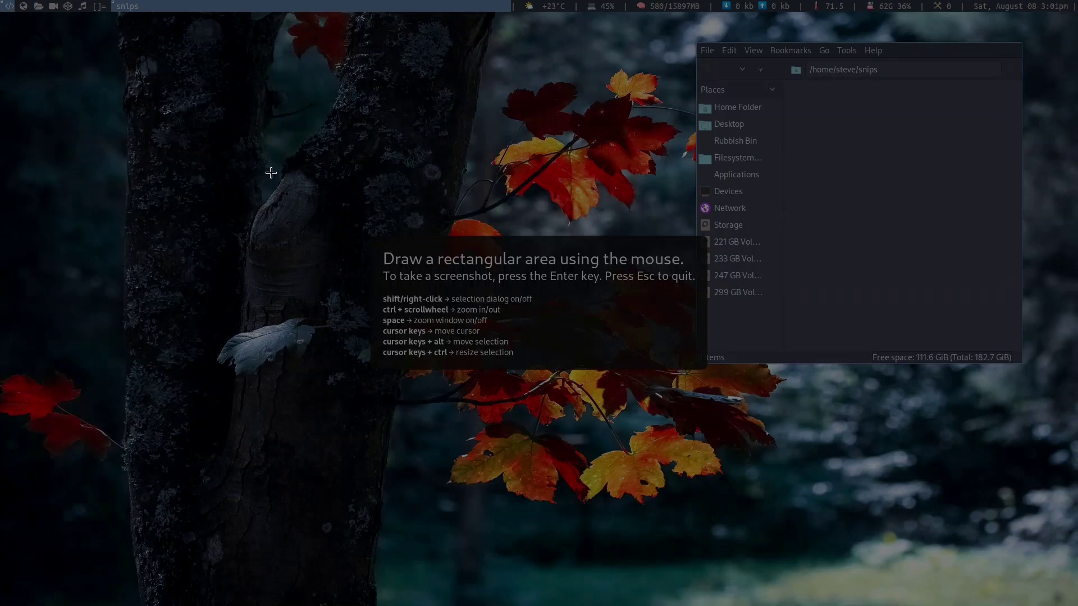
pyautogui.moveTo(232, 121); pyautogui.dragTo(625, 474)
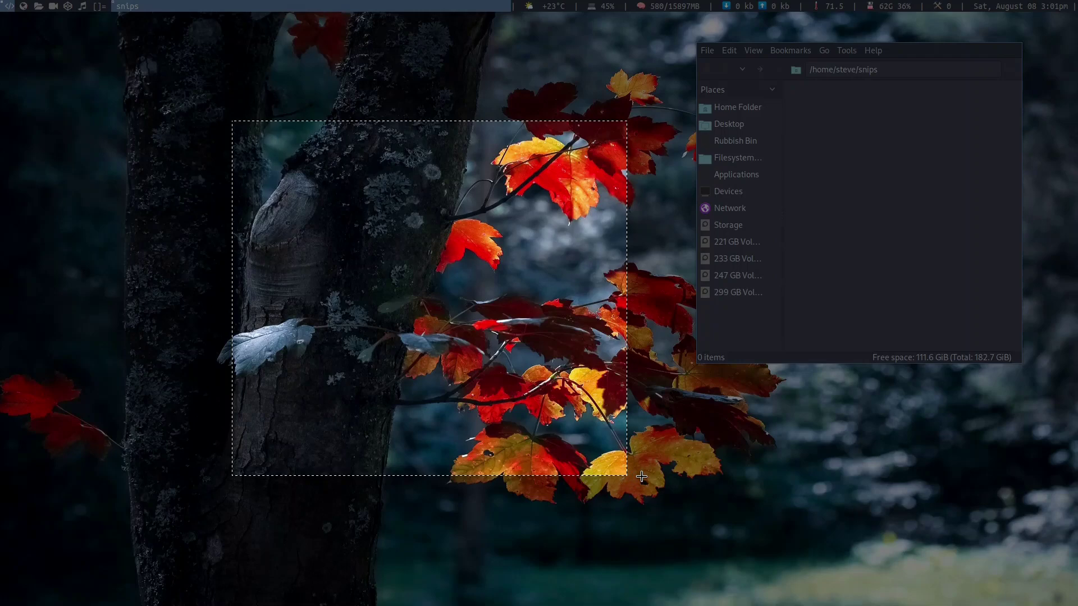
pyautogui.press('Return')
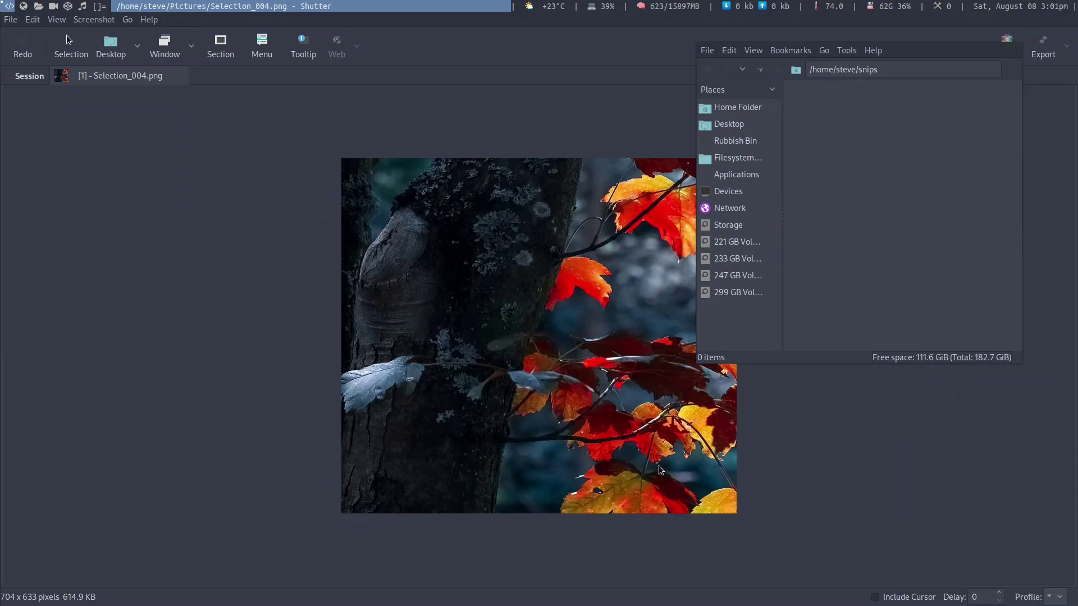
# Resize the enlarged Shutter window to clear the file manager while keeping the new capture in view
pyautogui.rightClick(975, 540)
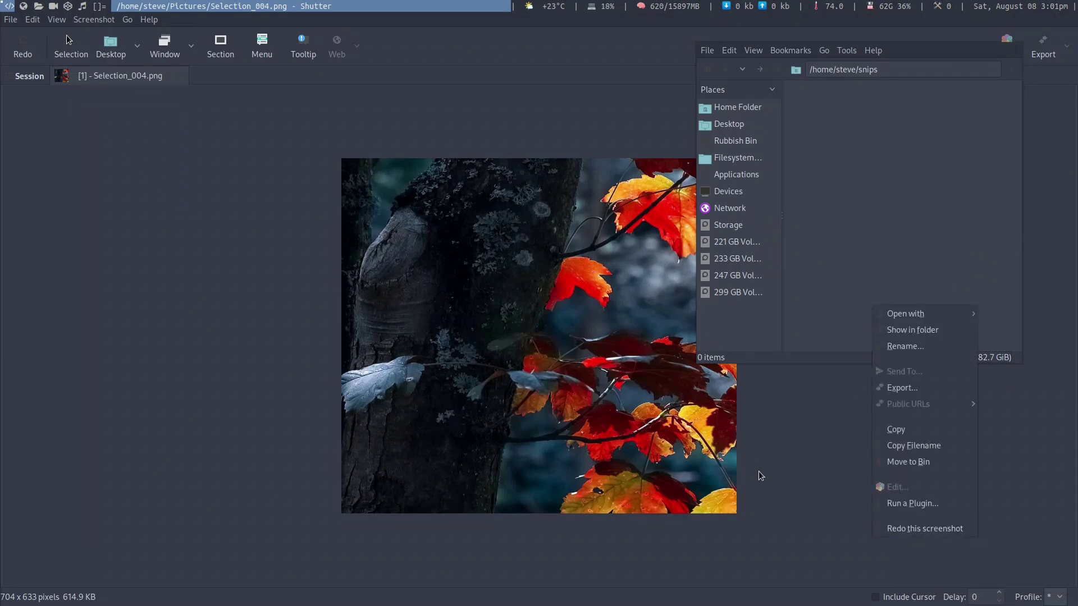
pyautogui.click(786, 521)
pyautogui.moveTo(948, 541); pyautogui.dragTo(582, 403)
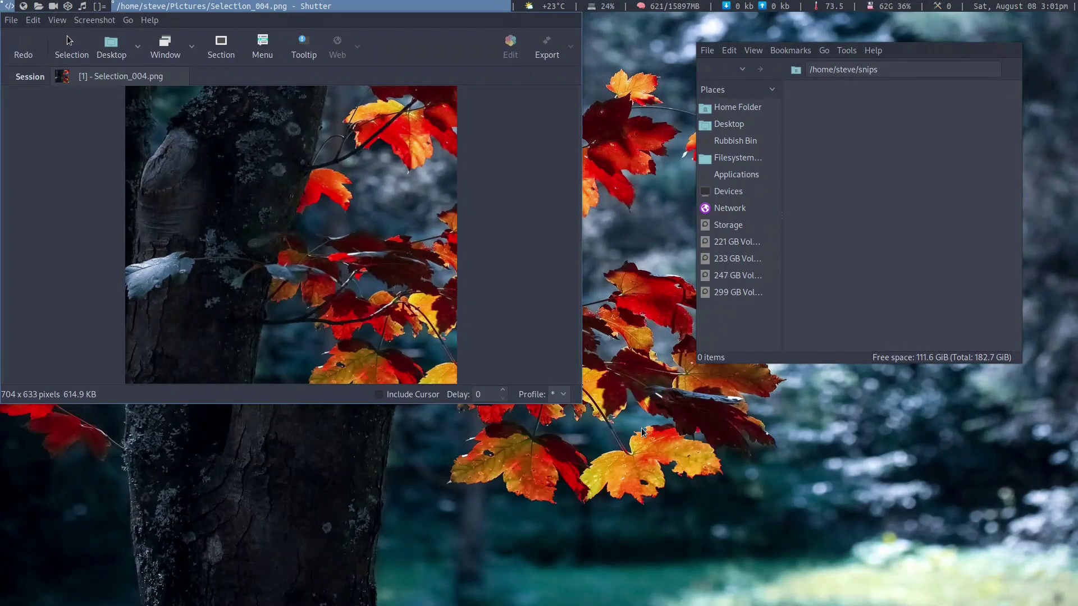
# Run the Autocrop plugin on the captured screenshot
pyautogui.rightClick(274, 155)
pyautogui.moveTo(275, 160)
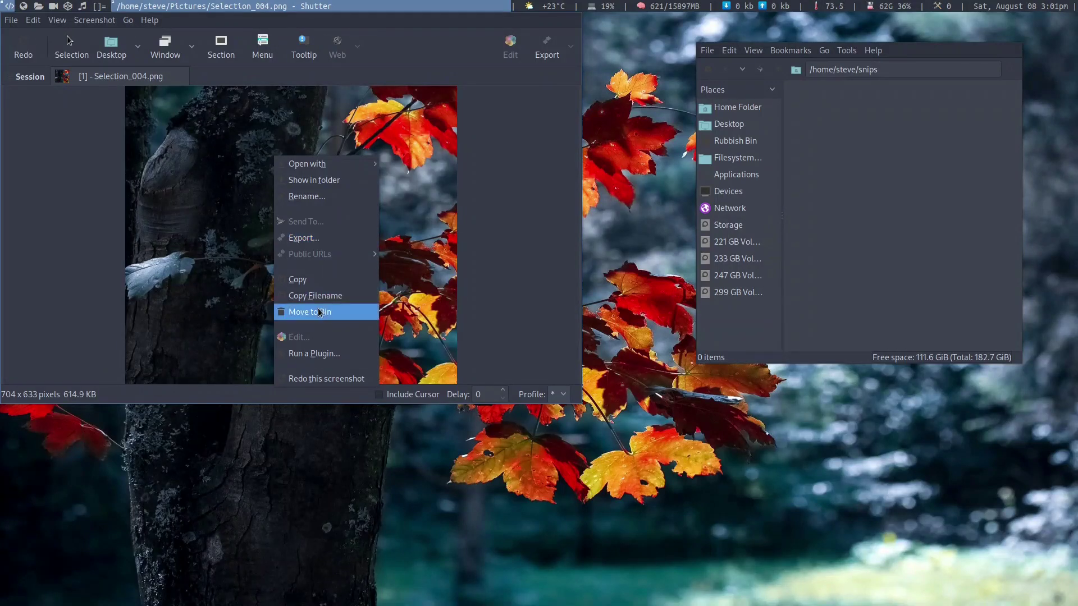
pyautogui.click(315, 354)
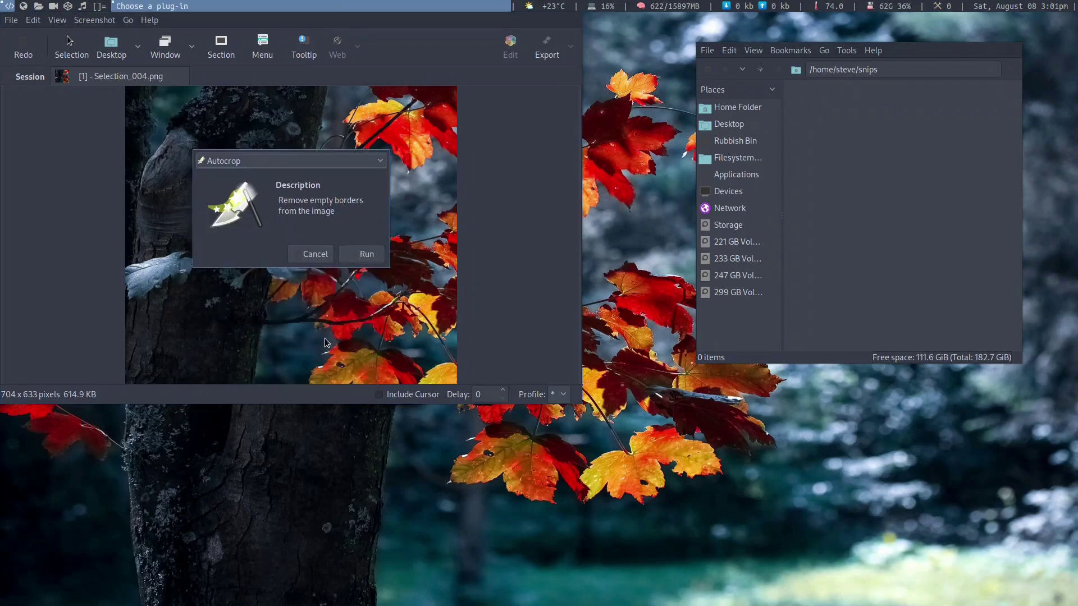
pyautogui.click(380, 161)
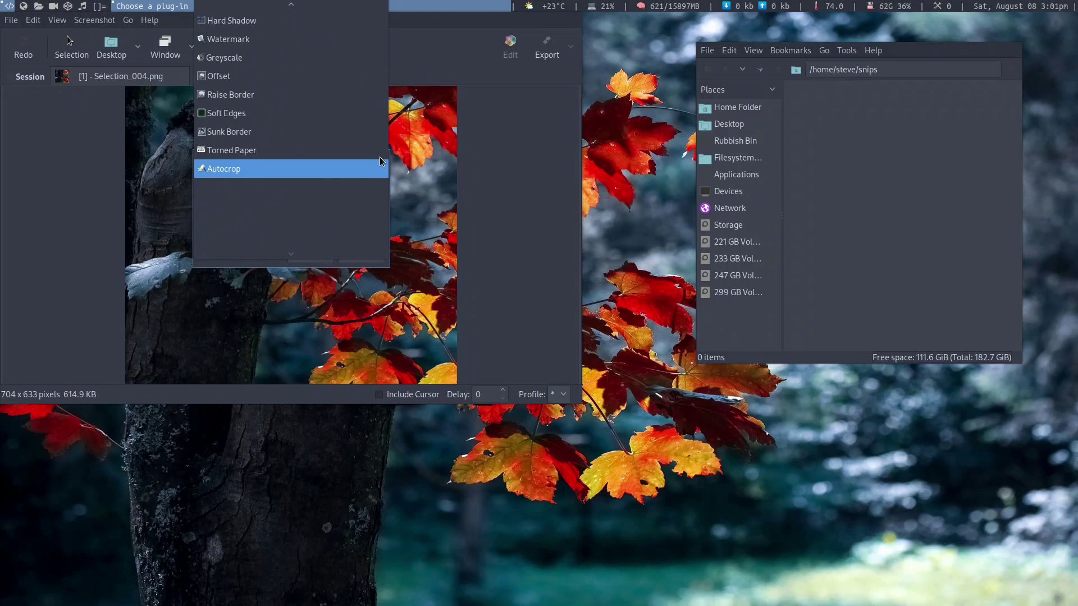
pyautogui.click(344, 164)
pyautogui.click(362, 254)
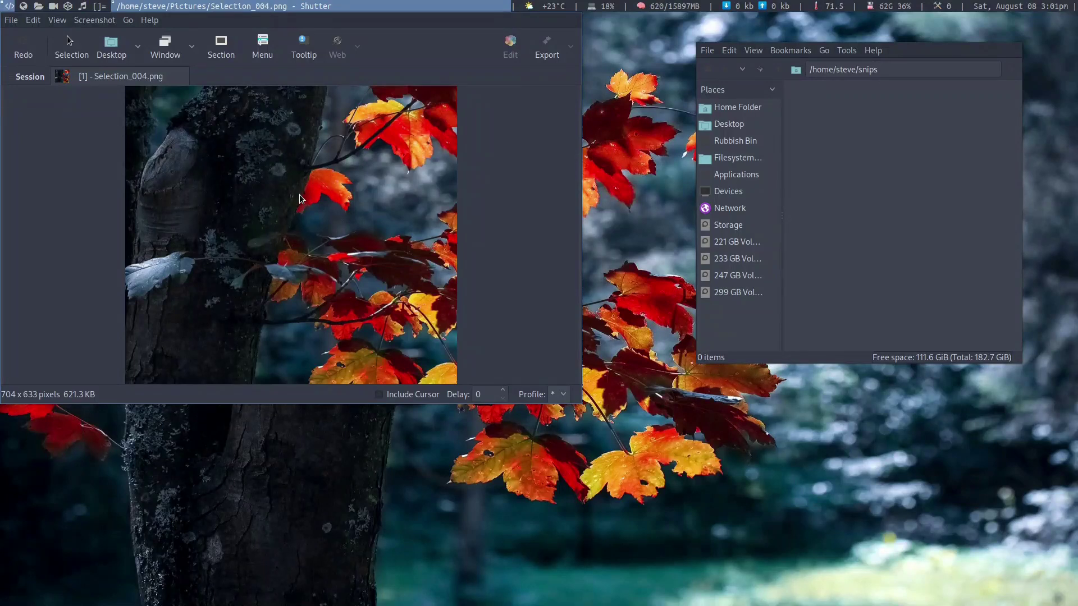
# Open the export options for the screenshot and examine the public hosting accounts and FTP settings
pyautogui.rightClick(257, 132)
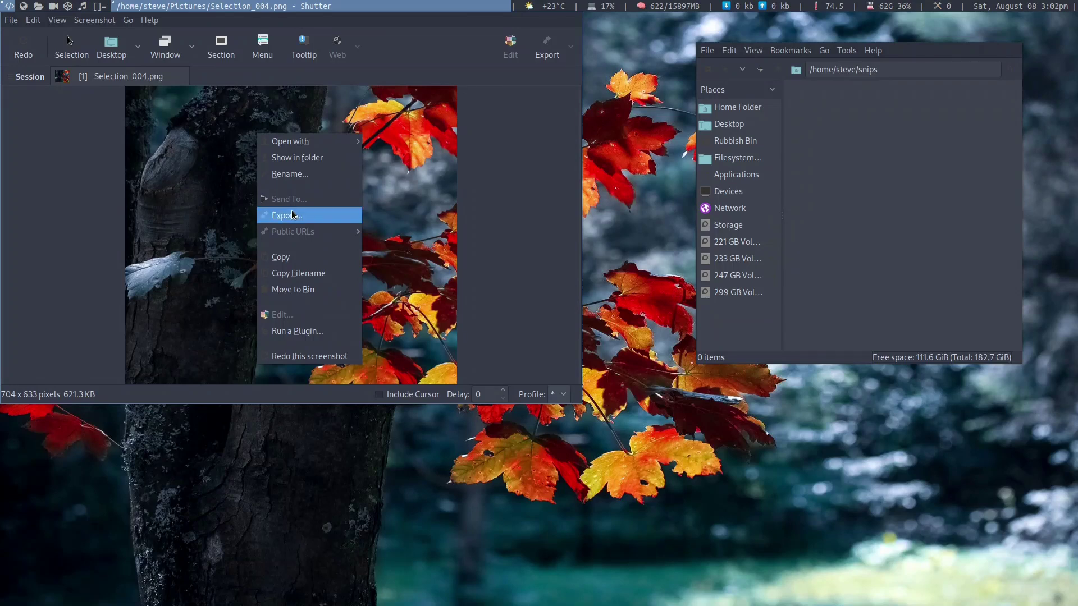
pyautogui.click(319, 216)
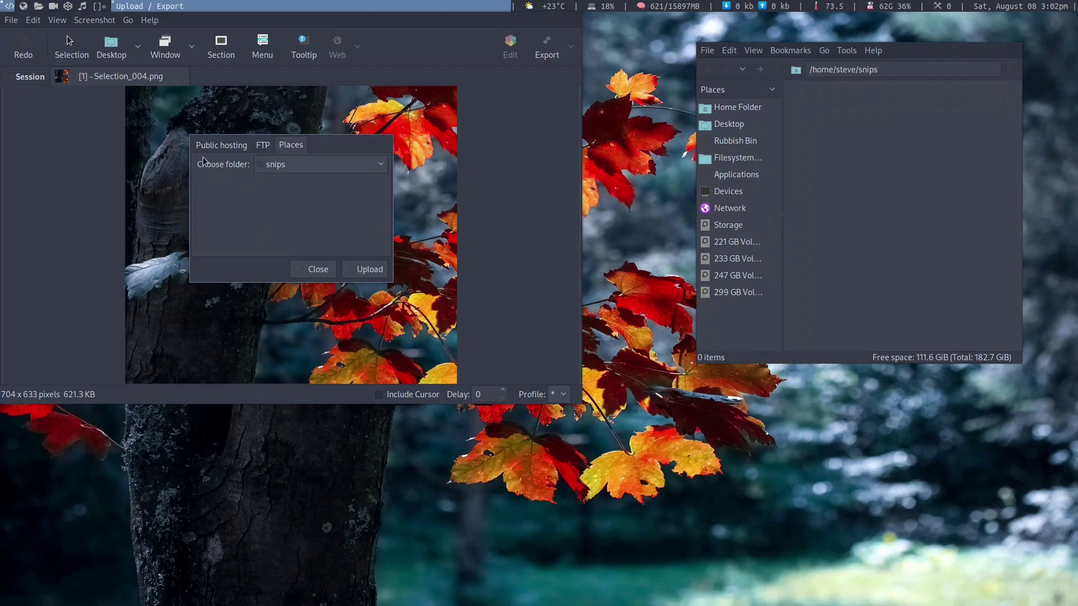
pyautogui.click(223, 146)
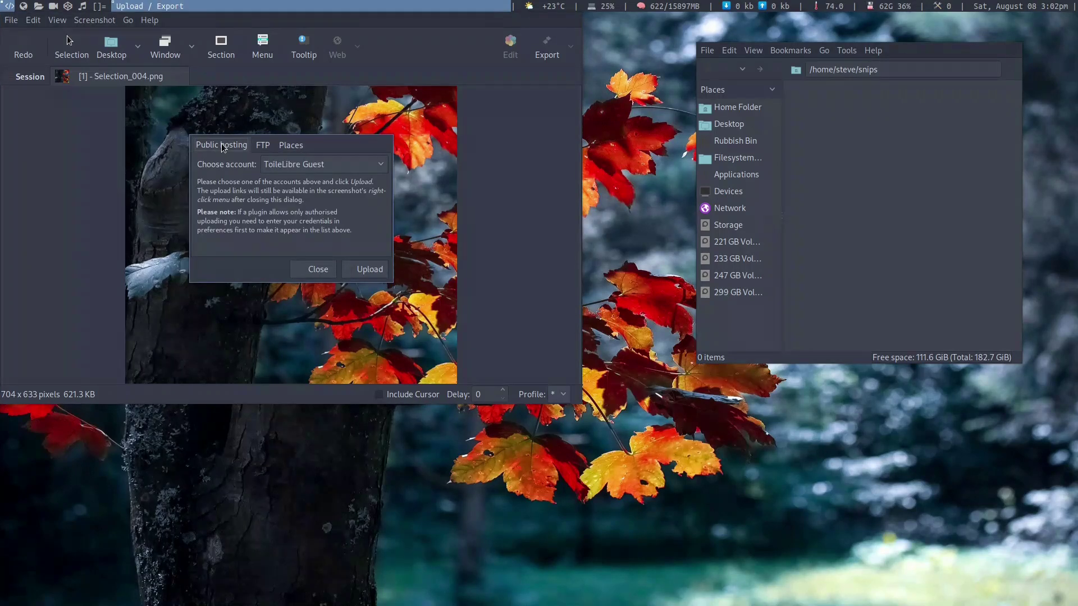
pyautogui.click(311, 167)
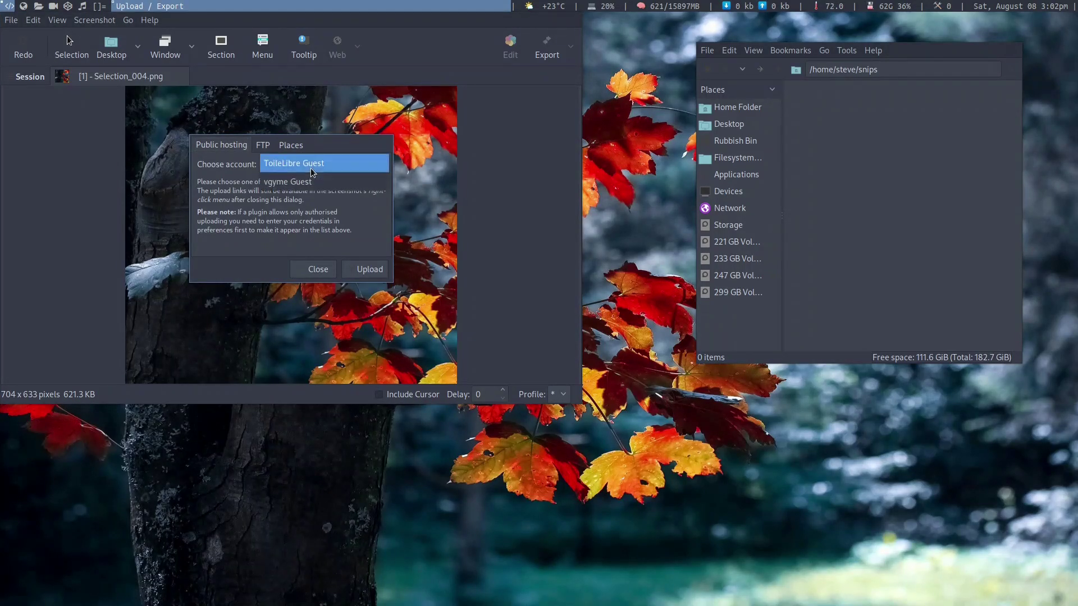
pyautogui.click(311, 166)
pyautogui.click(268, 147)
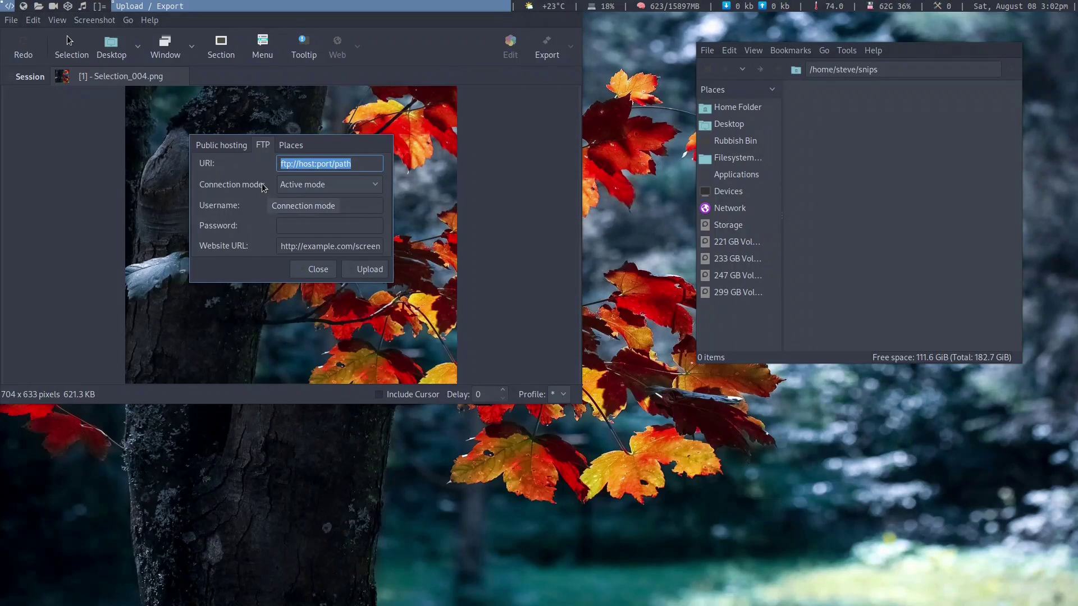
# Export the screenshot to the local snips folder and close the export dialog
pyautogui.click(295, 147)
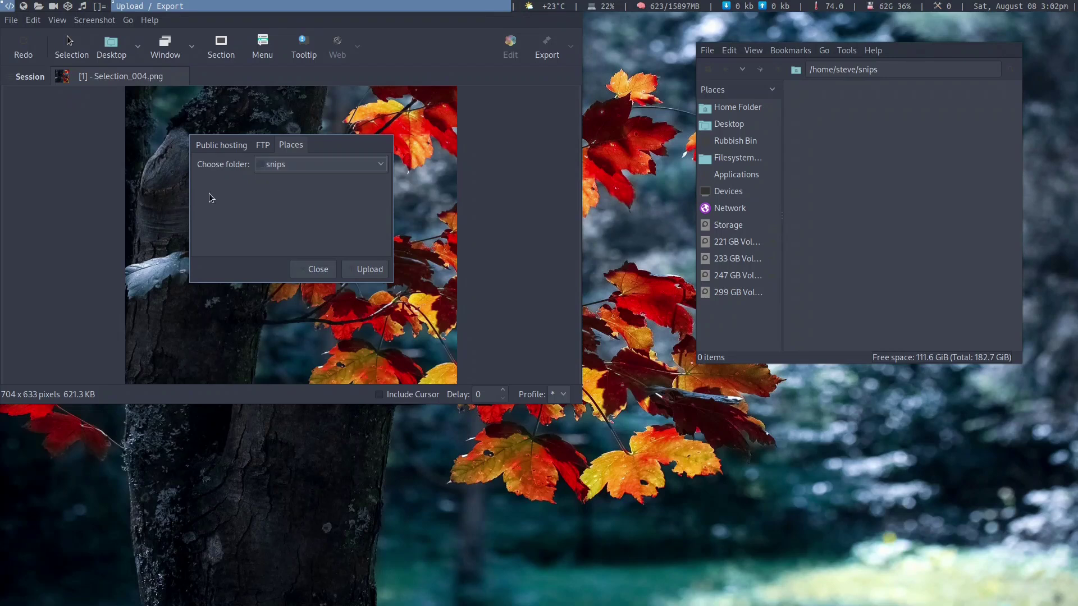
pyautogui.click(376, 273)
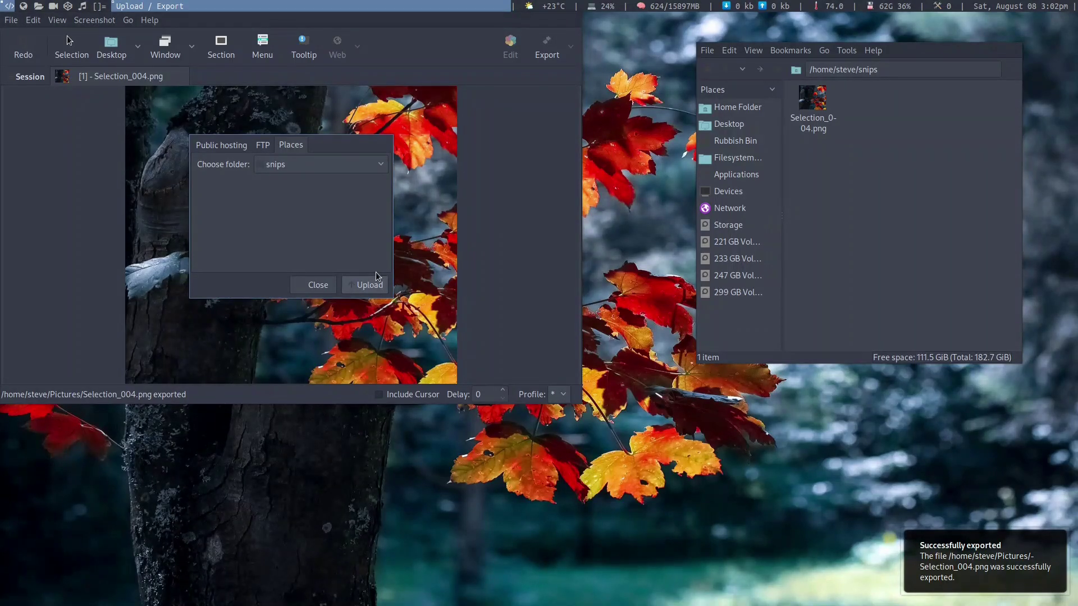
pyautogui.click(327, 285)
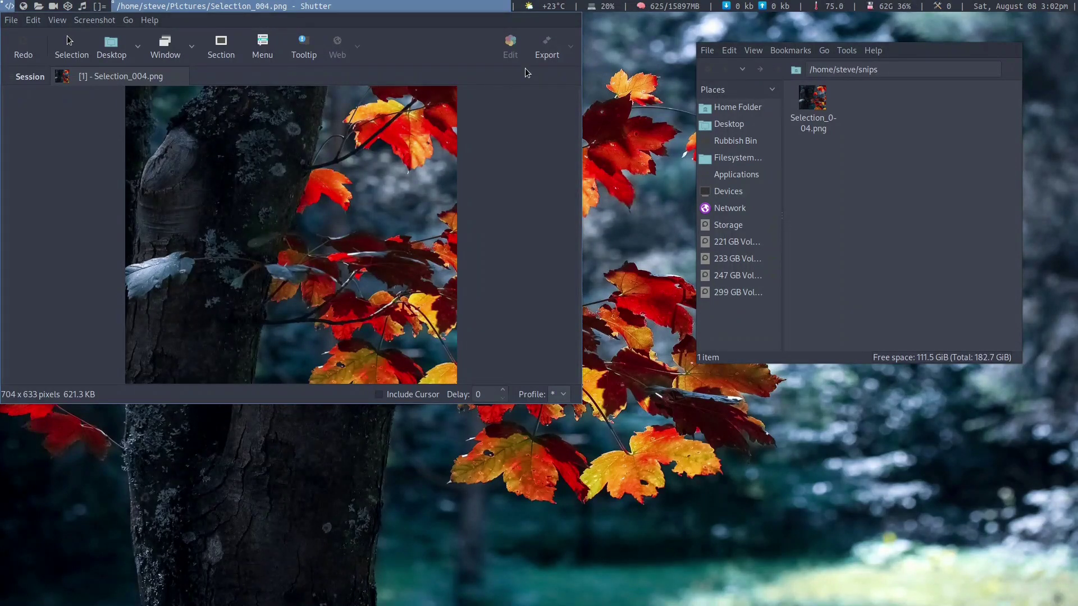
# Look over the other actions Shutter offers for the captured screenshot
pyautogui.rightClick(312, 112)
pyautogui.moveTo(312, 112)
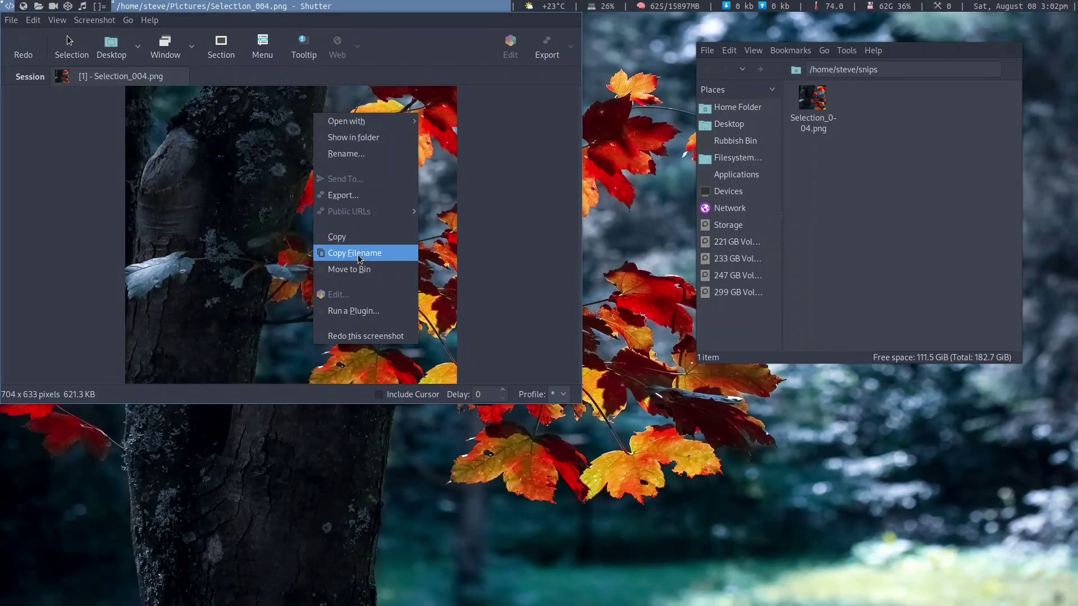
pyautogui.click(567, 213)
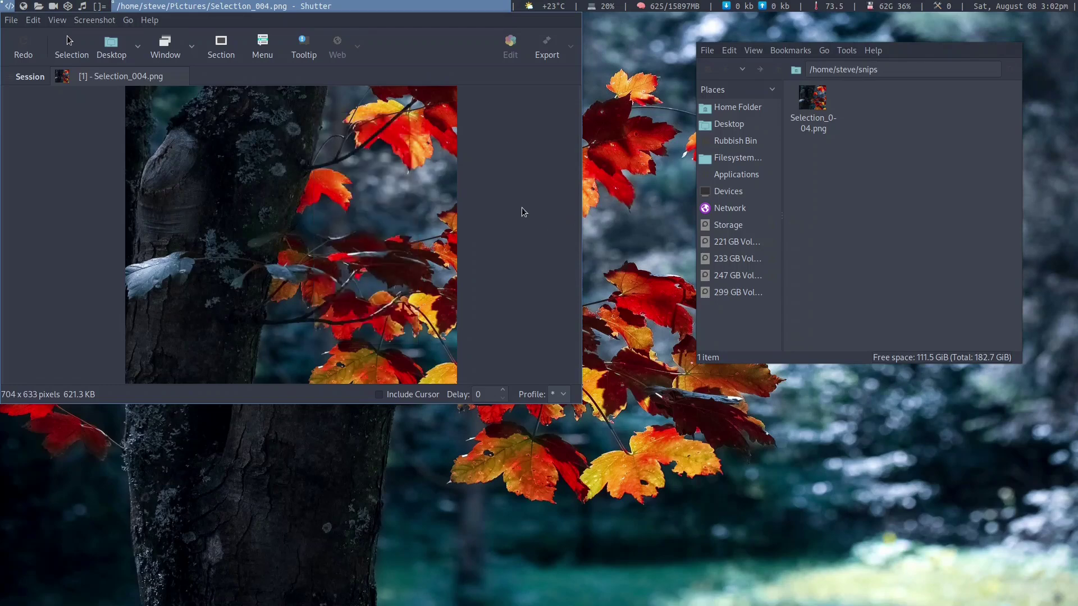
# Open Selection_004.png from the snips folder in Eye of MATE Image Viewer and close the Shutter and file manager windows
pyautogui.rightClick(819, 92)
pyautogui.moveTo(864, 123)
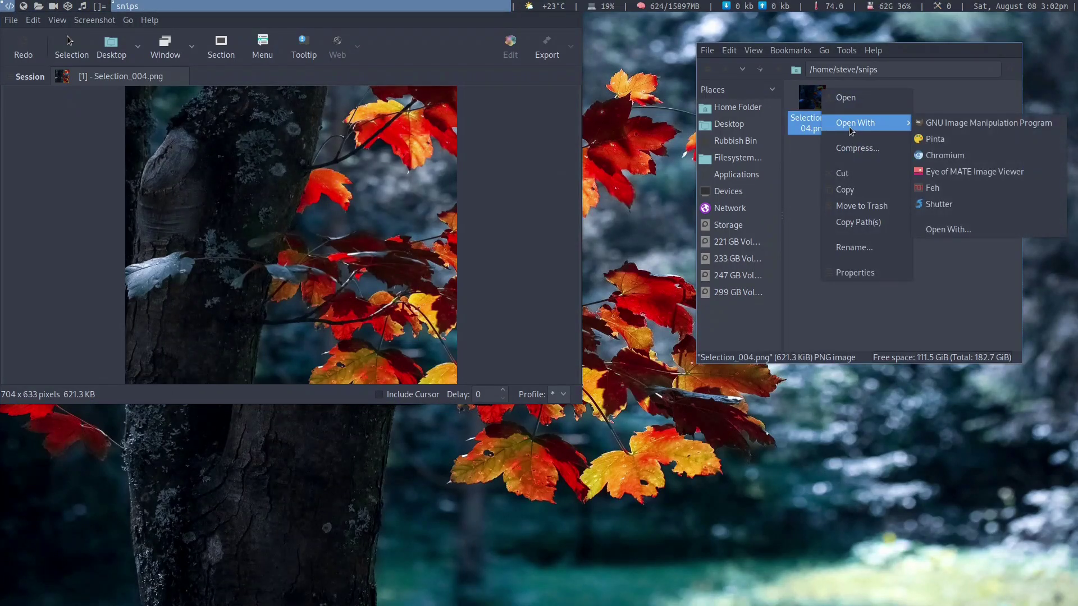
pyautogui.click(936, 189)
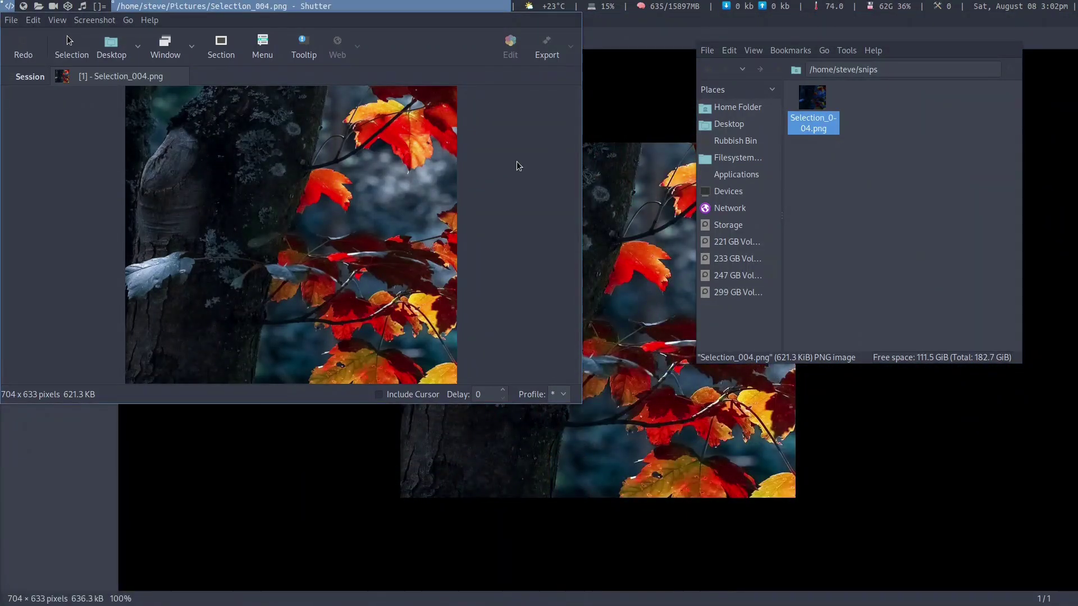
pyautogui.press('super+q')
pyautogui.press('super+q')
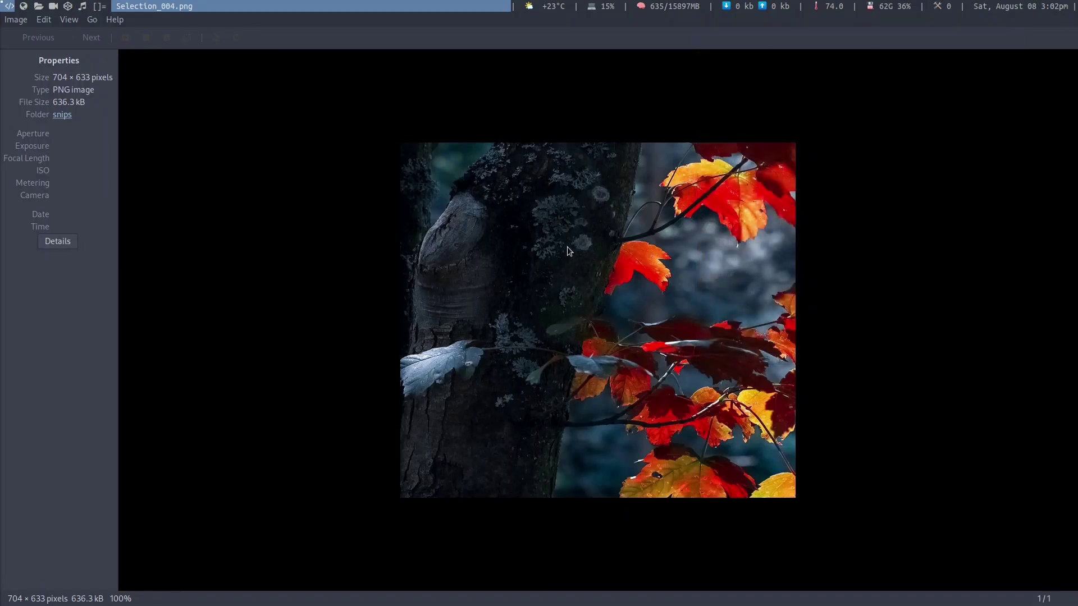
# Inspect the exported screenshot's image quality at different magnifications
pyautogui.scroll(1, 567, 247)
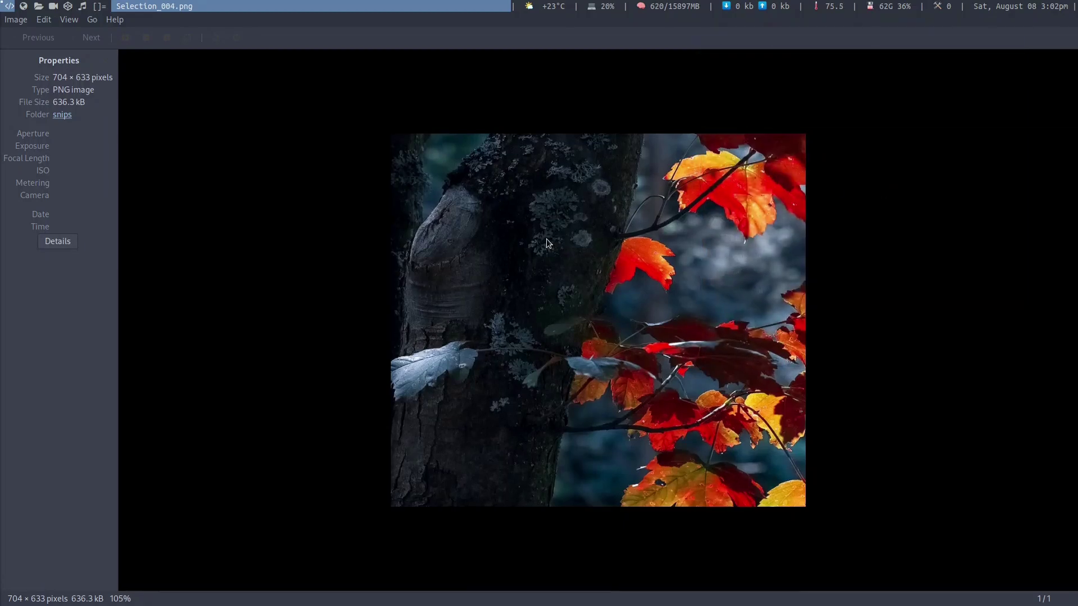
pyautogui.scroll(3, 528, 239)
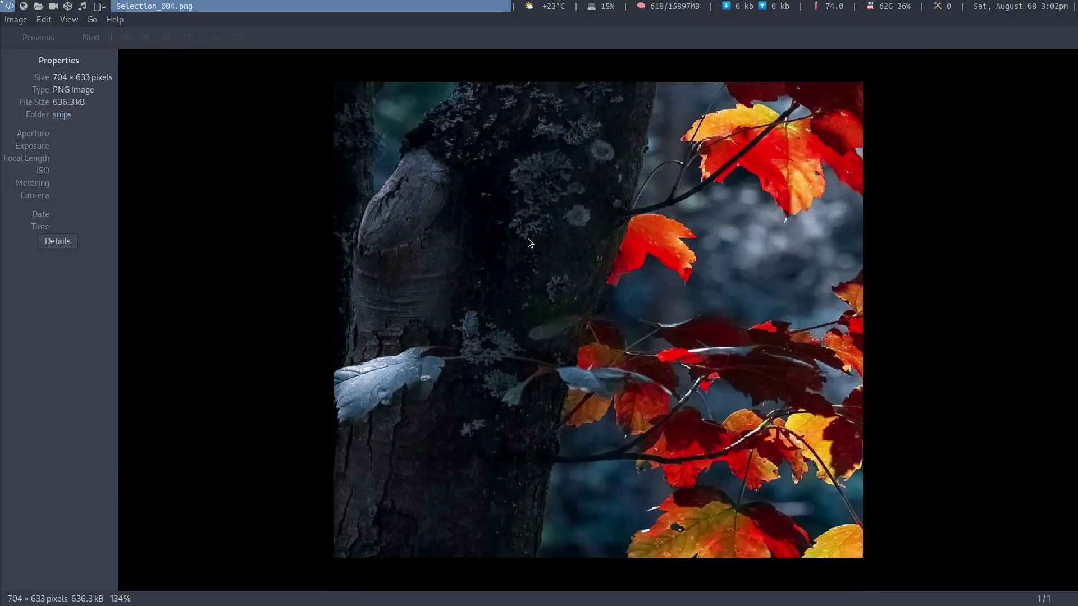
pyautogui.scroll(-2, 527, 239)
pyautogui.scroll(2, 524, 235)
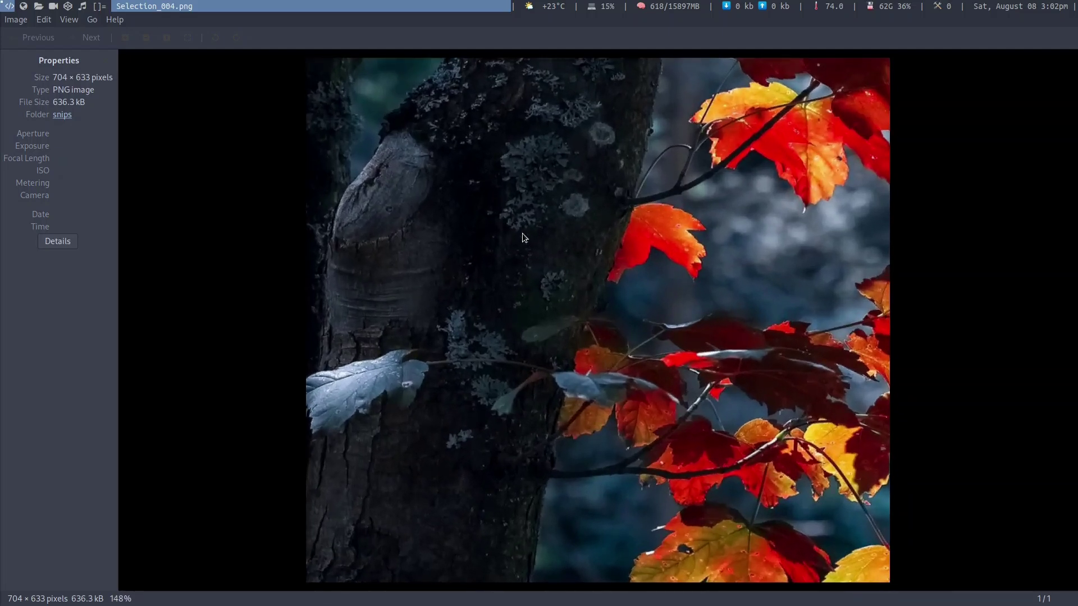
pyautogui.scroll(-3, 522, 233)
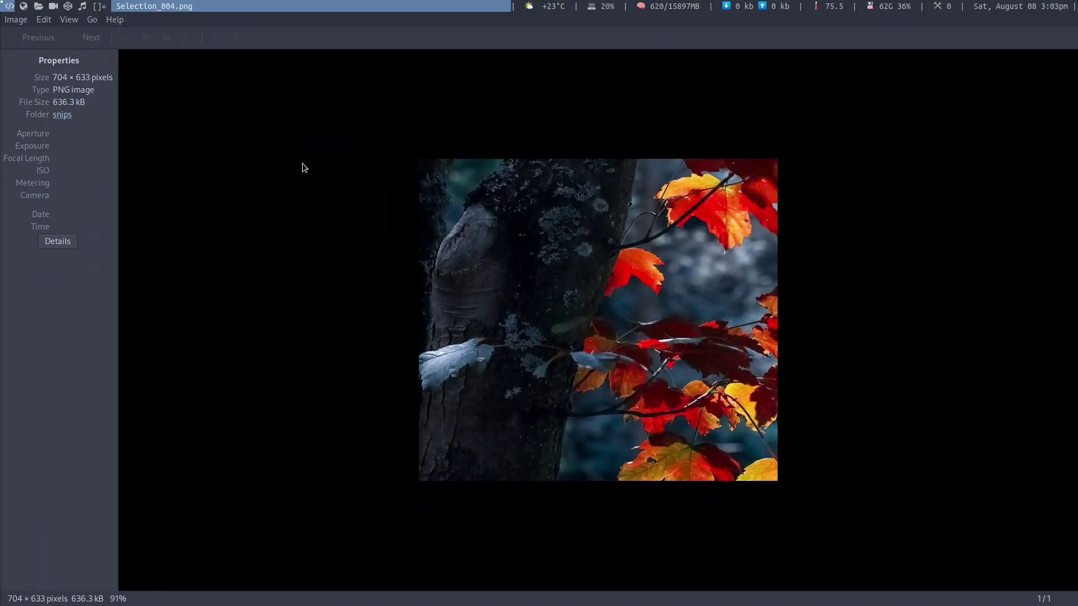